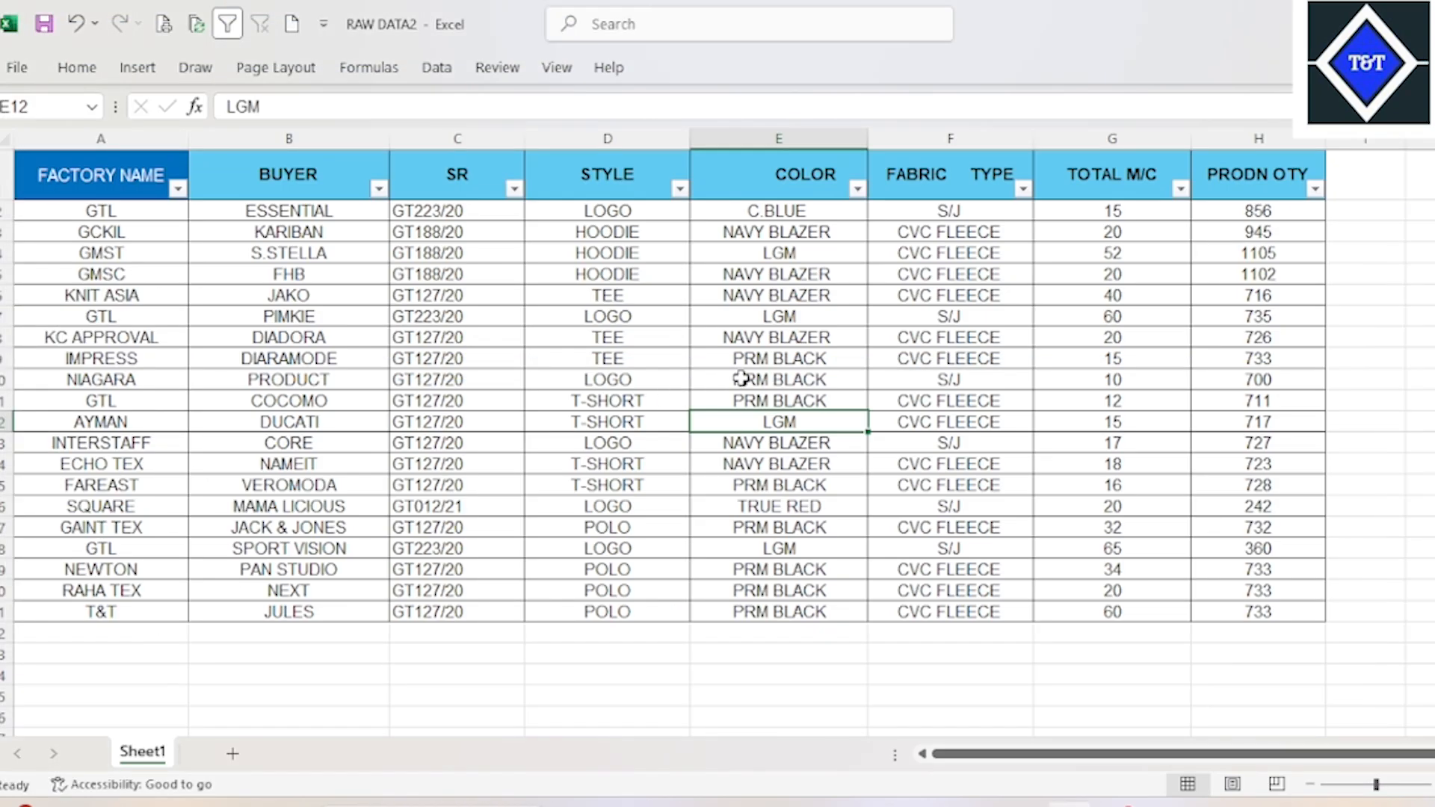
pyautogui.click(743, 378)
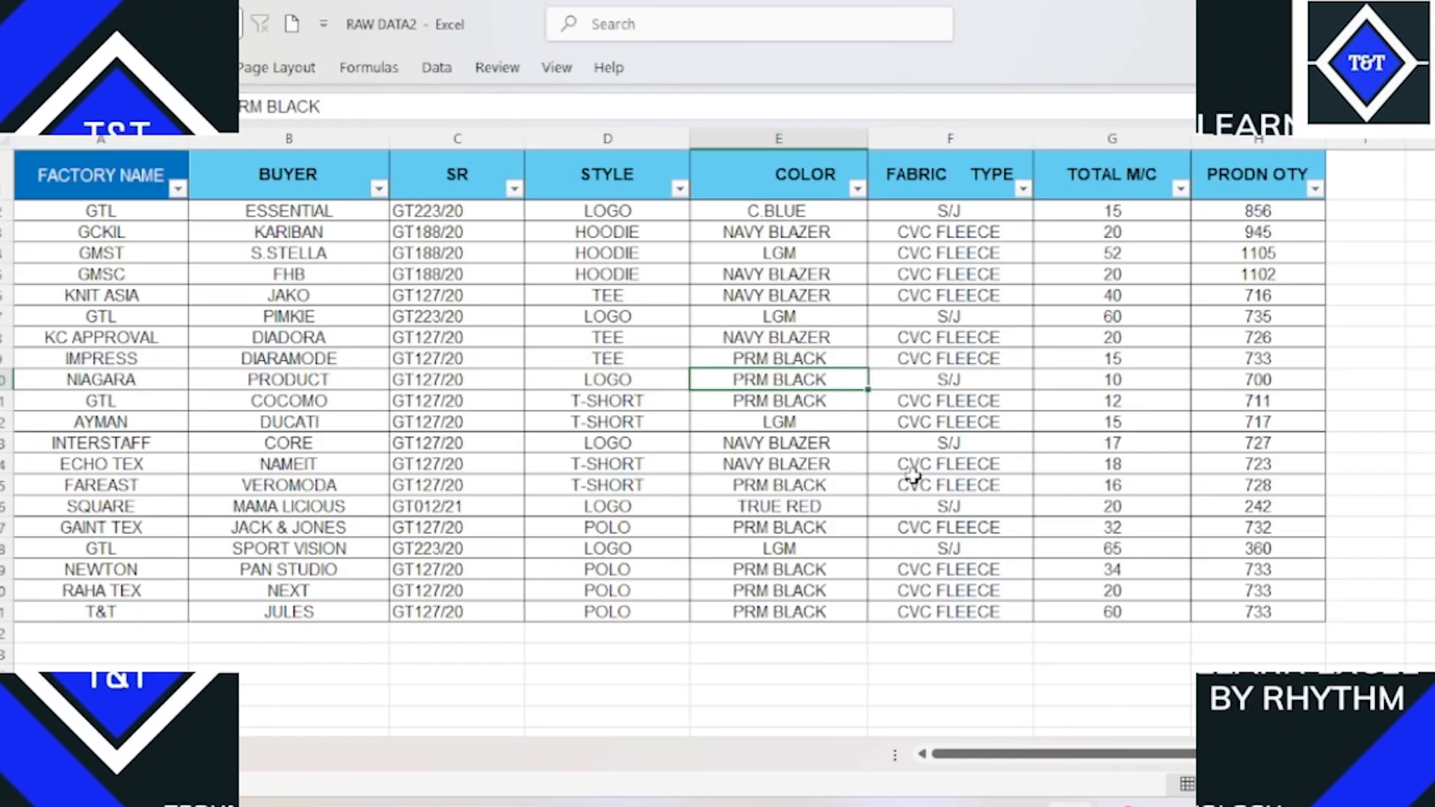
pyautogui.click(77, 67)
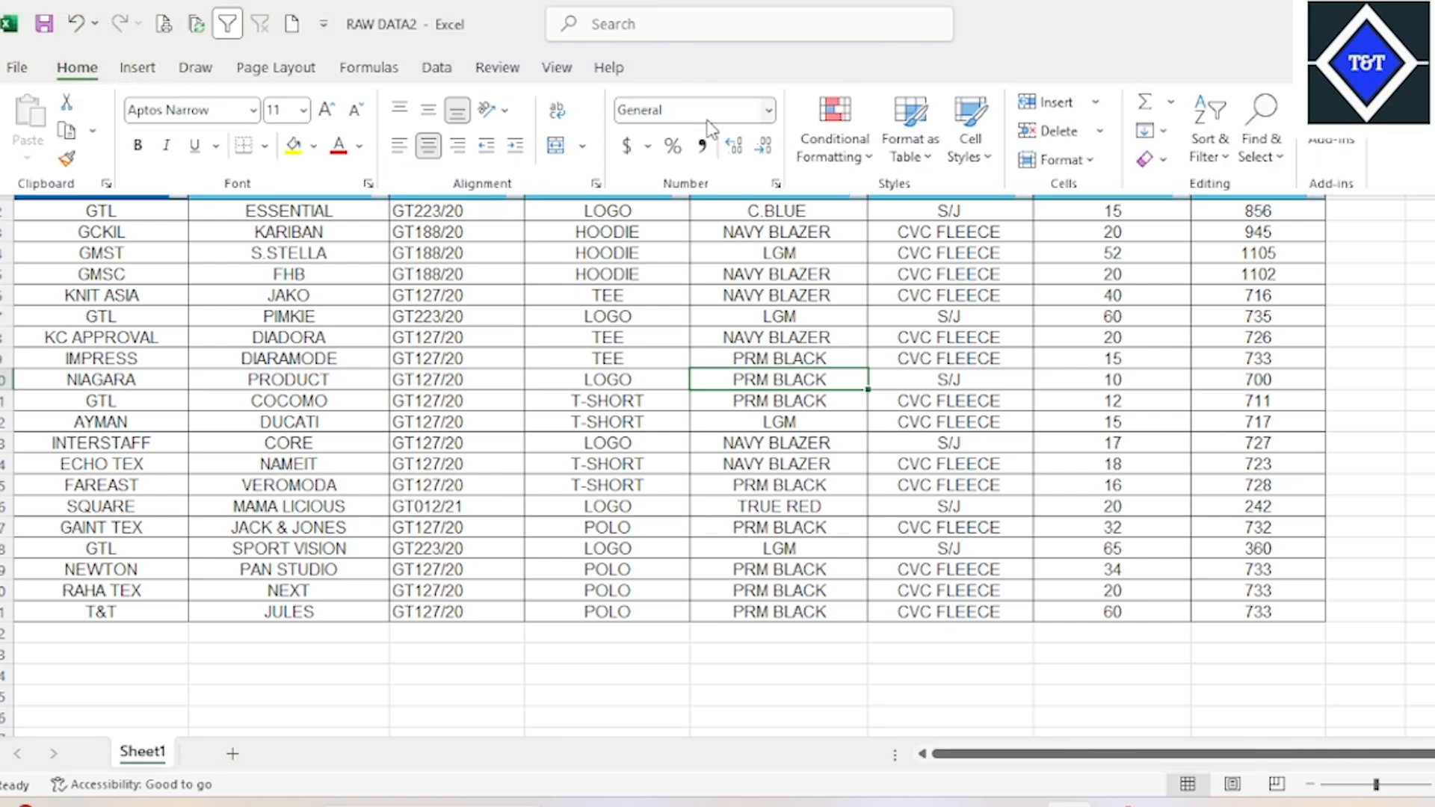
pyautogui.click(844, 152)
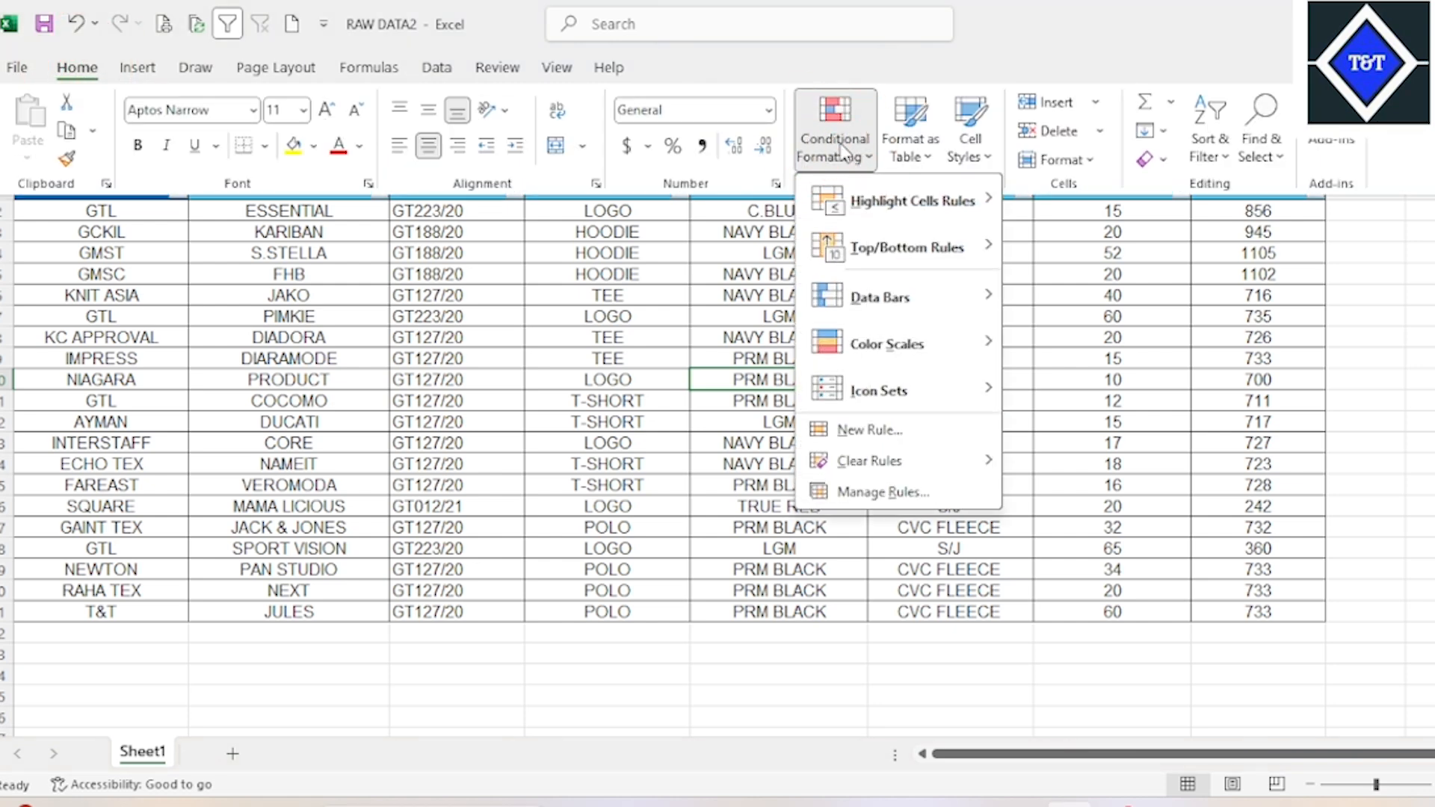
pyautogui.moveTo(874, 207)
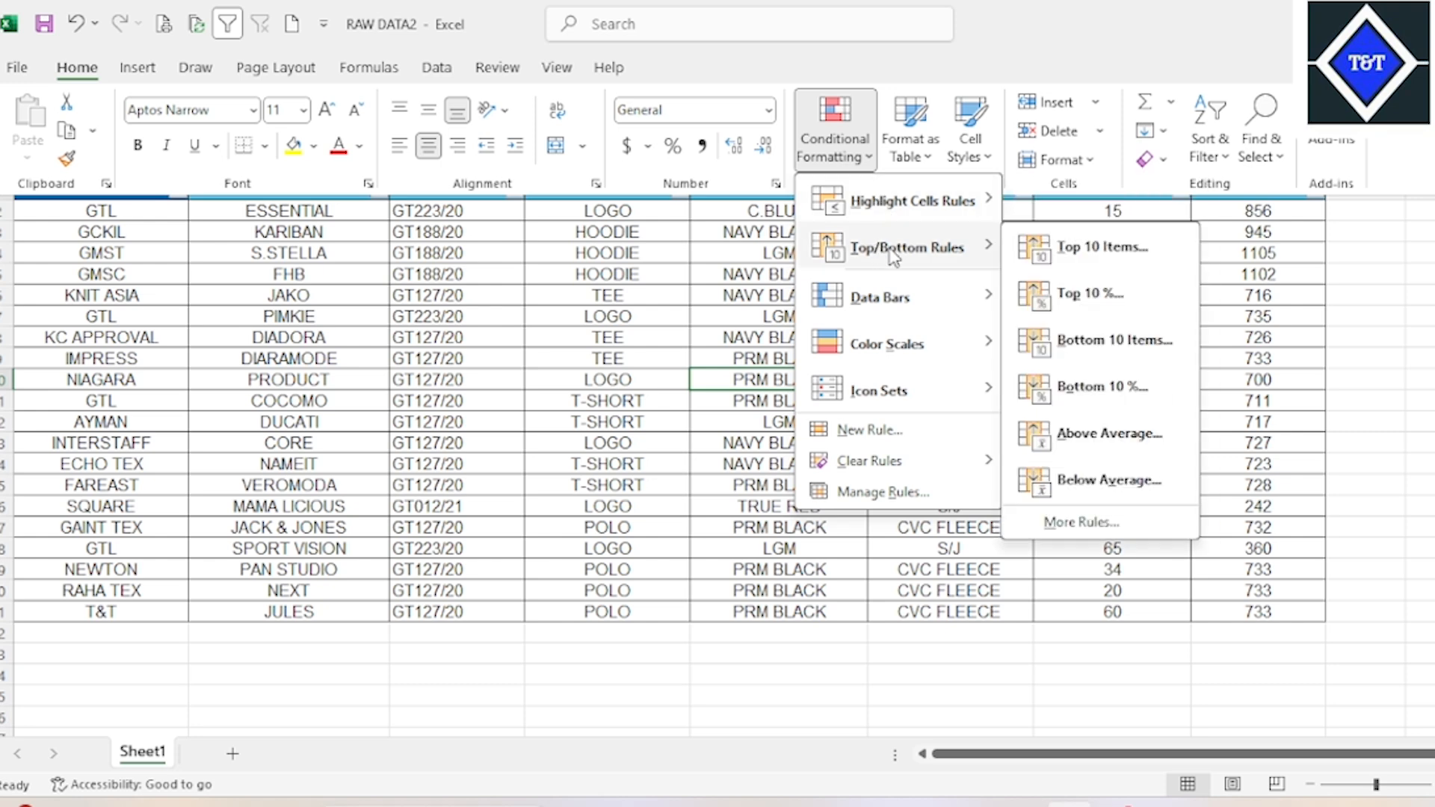
pyautogui.moveTo(884, 302)
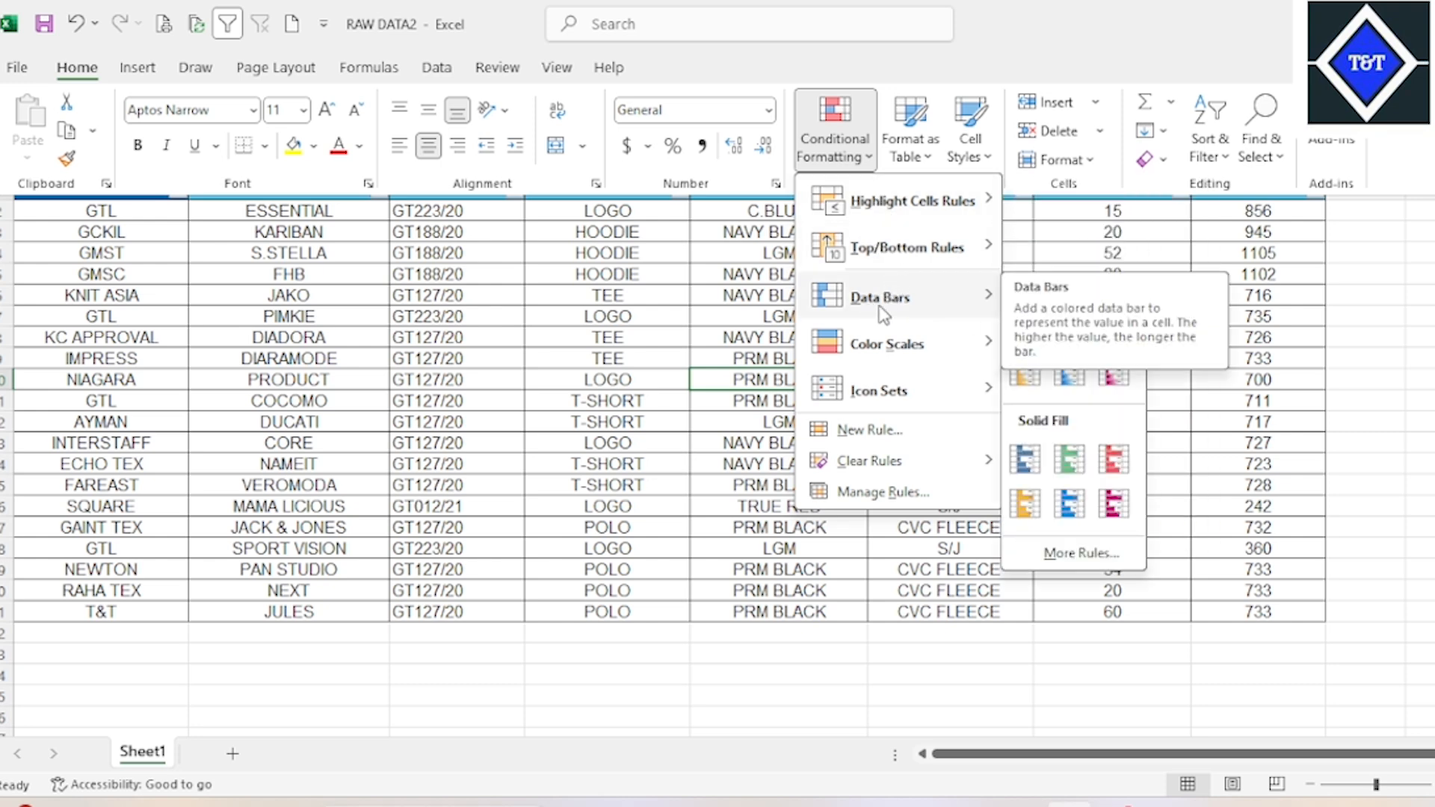
pyautogui.moveTo(907, 359)
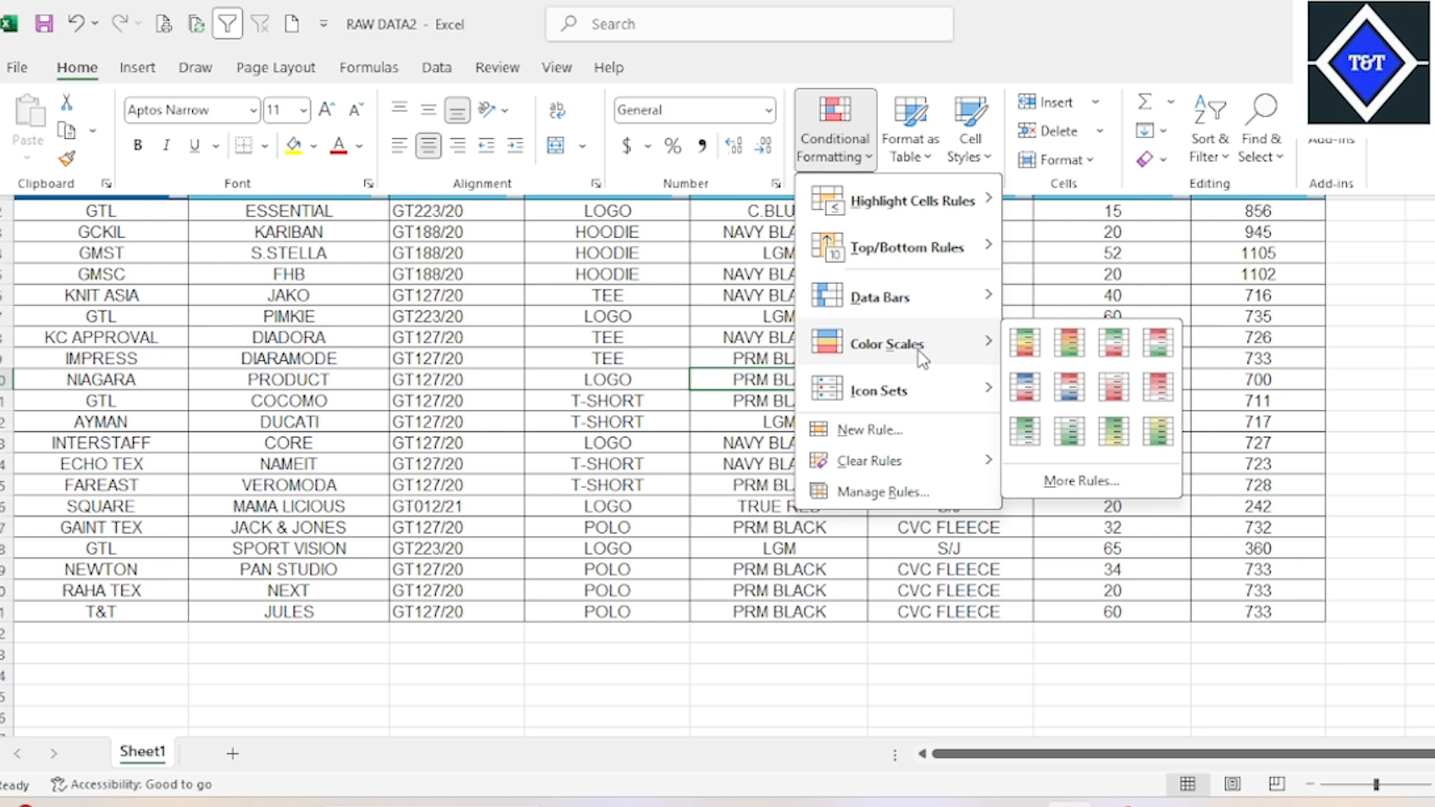
pyautogui.moveTo(860, 403)
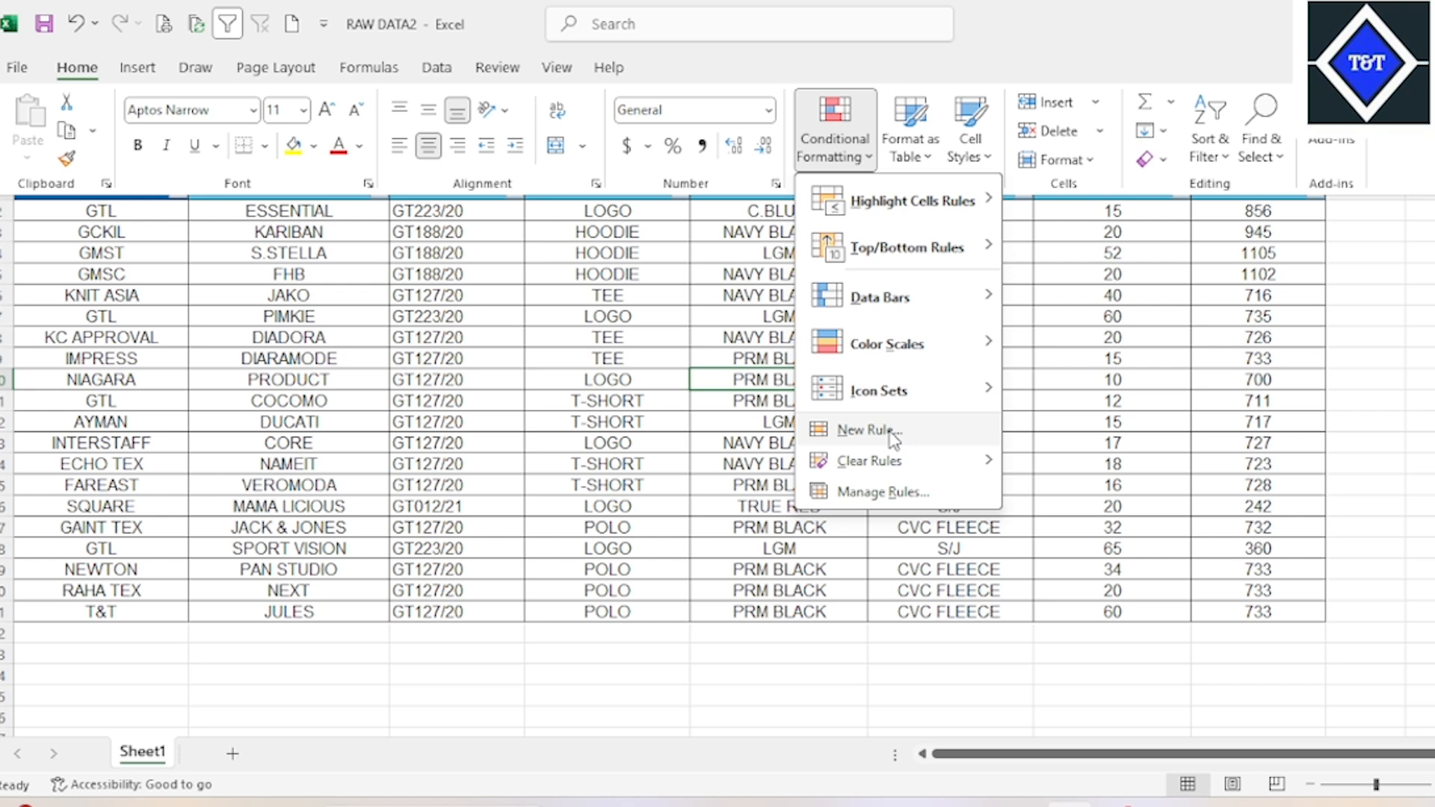
pyautogui.click(1243, 356)
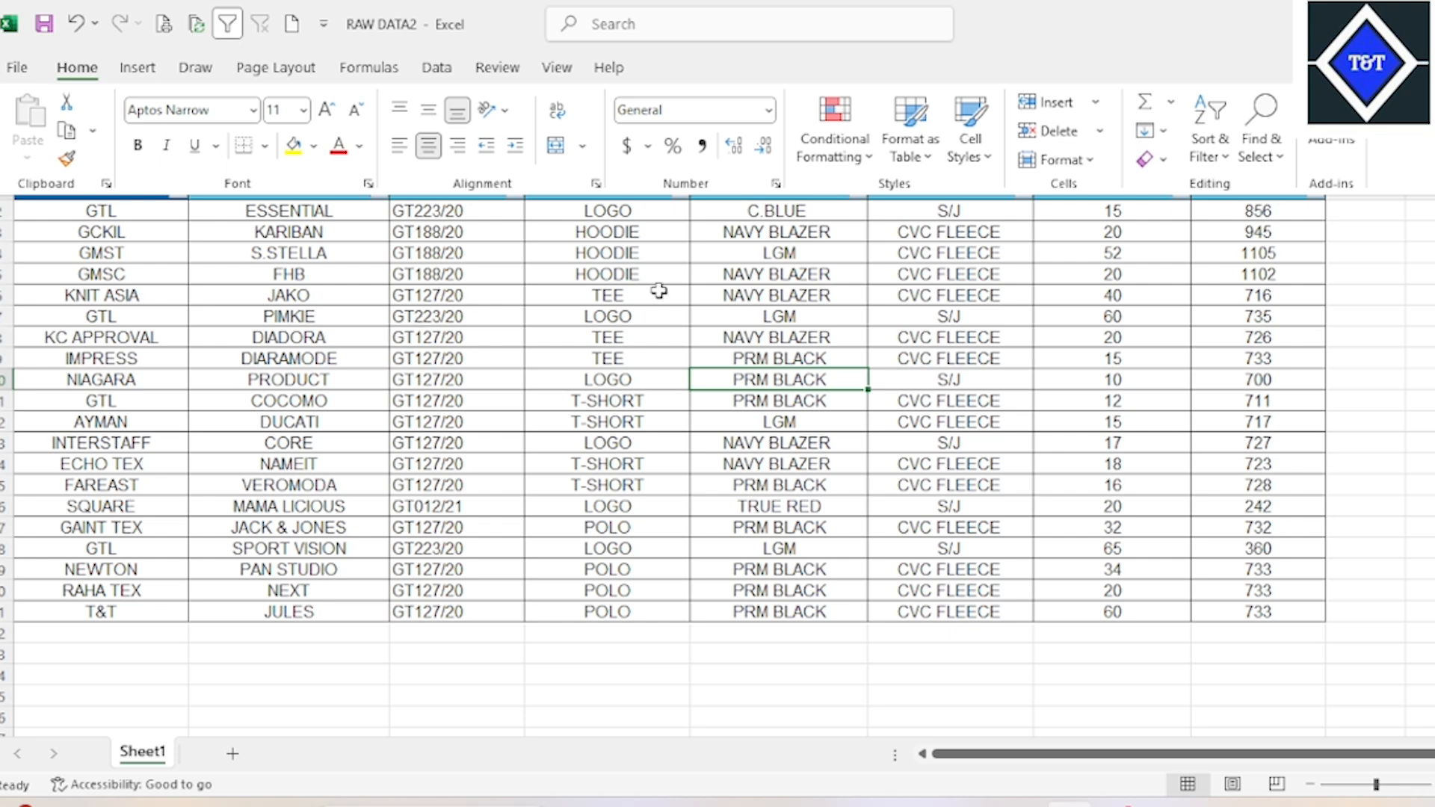
pyautogui.click(699, 296)
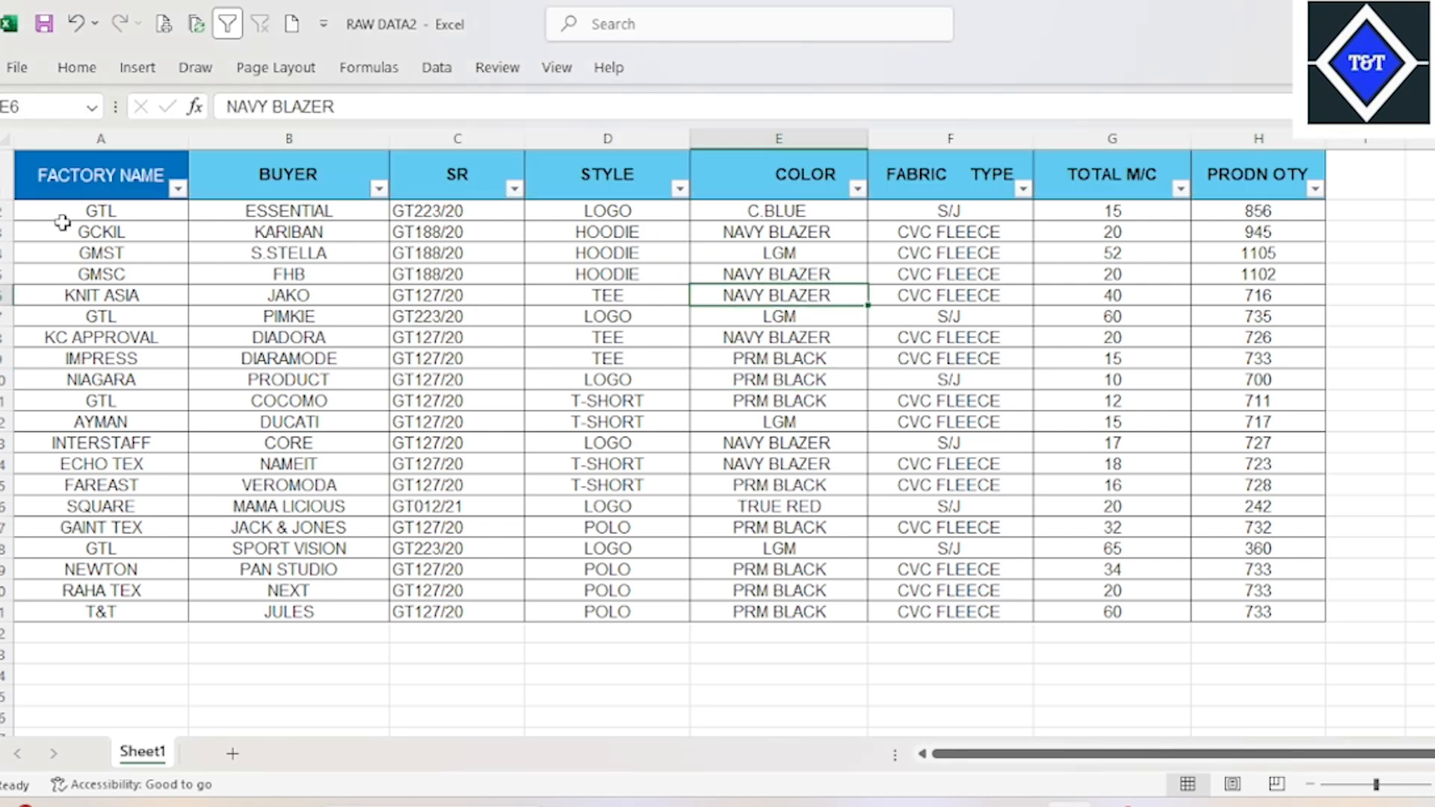
# Step: Select all data rows A2:H21 and start a new conditional formatting rule that uses a formula to determine which cells to format
pyautogui.moveTo(64, 209); pyautogui.dragTo(1268, 609)
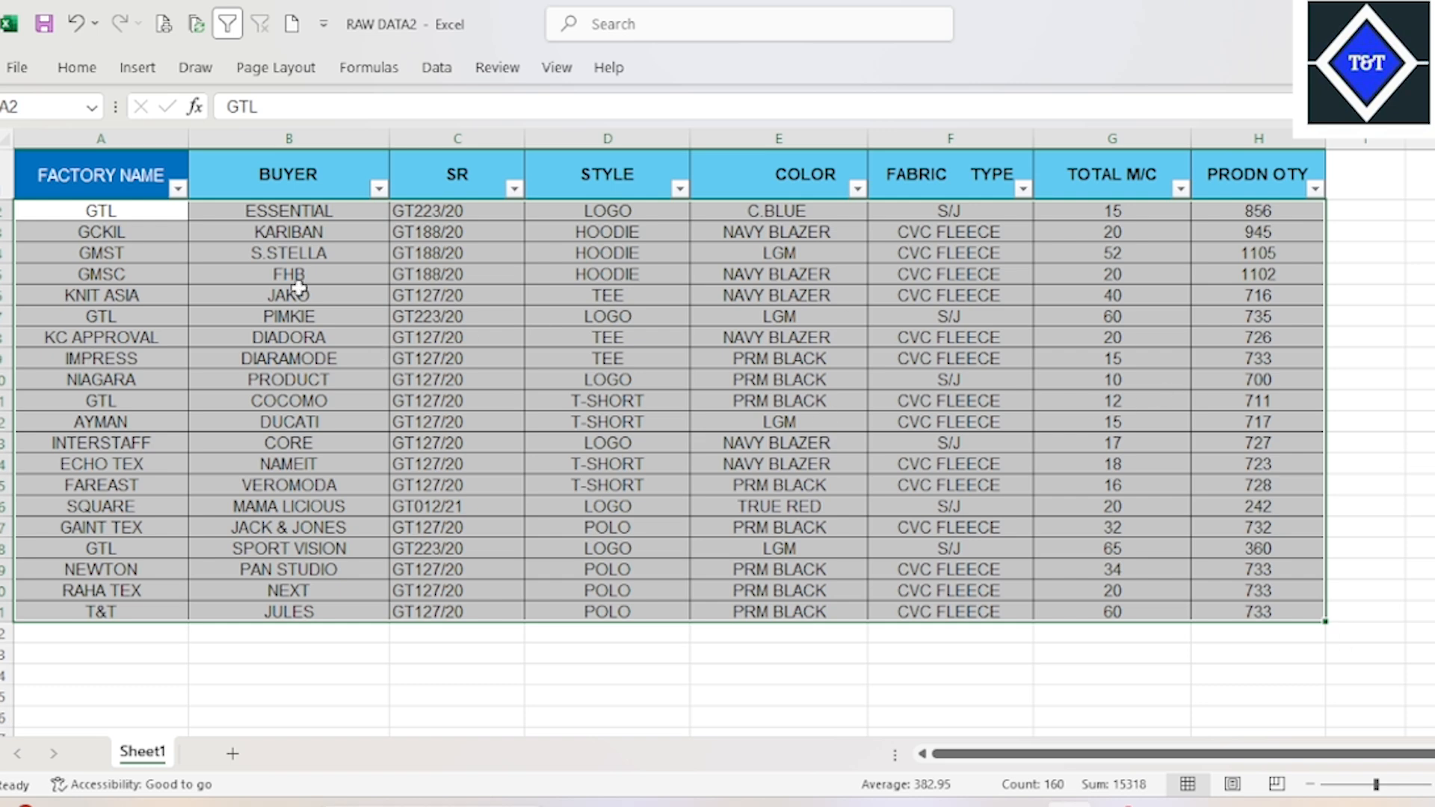
pyautogui.click(77, 68)
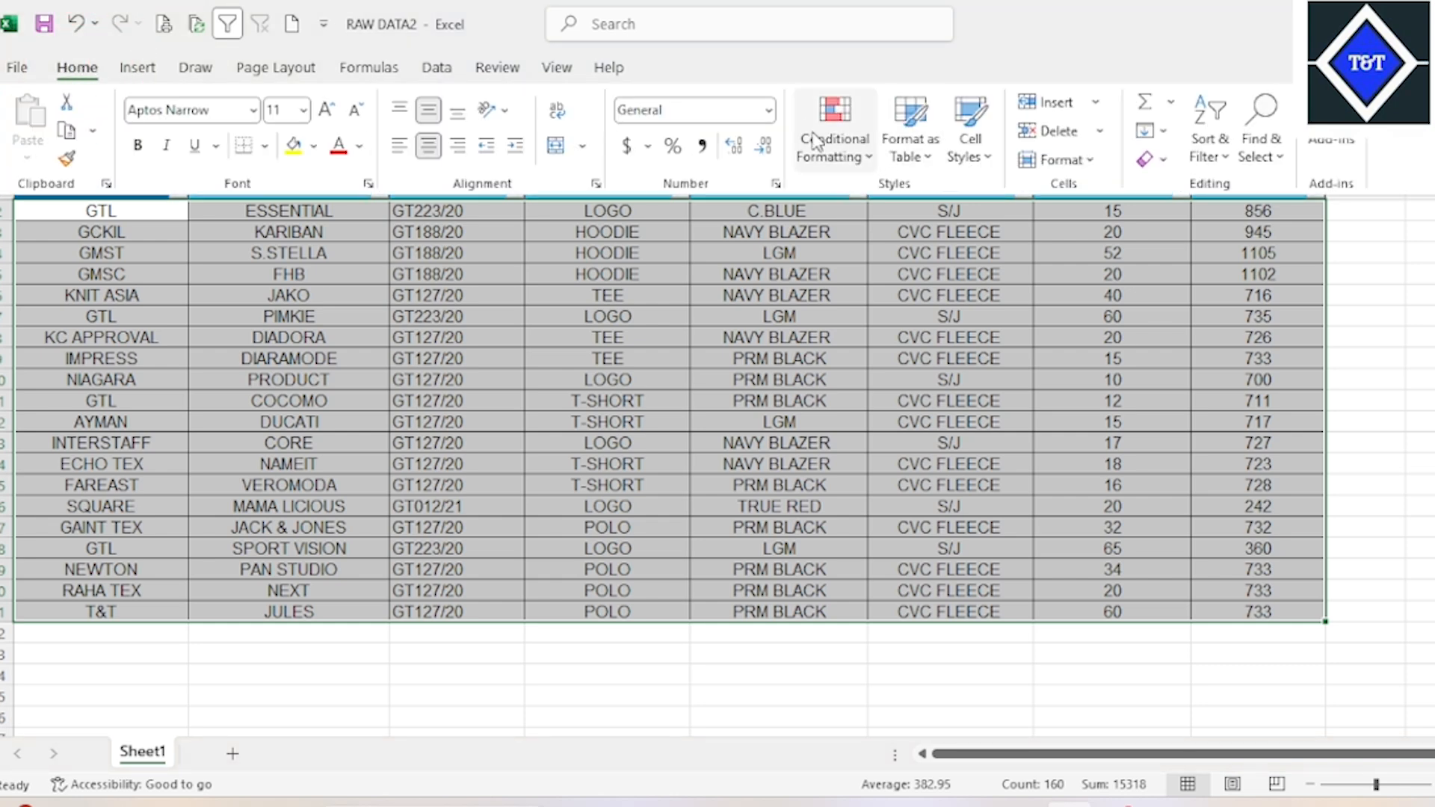
pyautogui.click(837, 116)
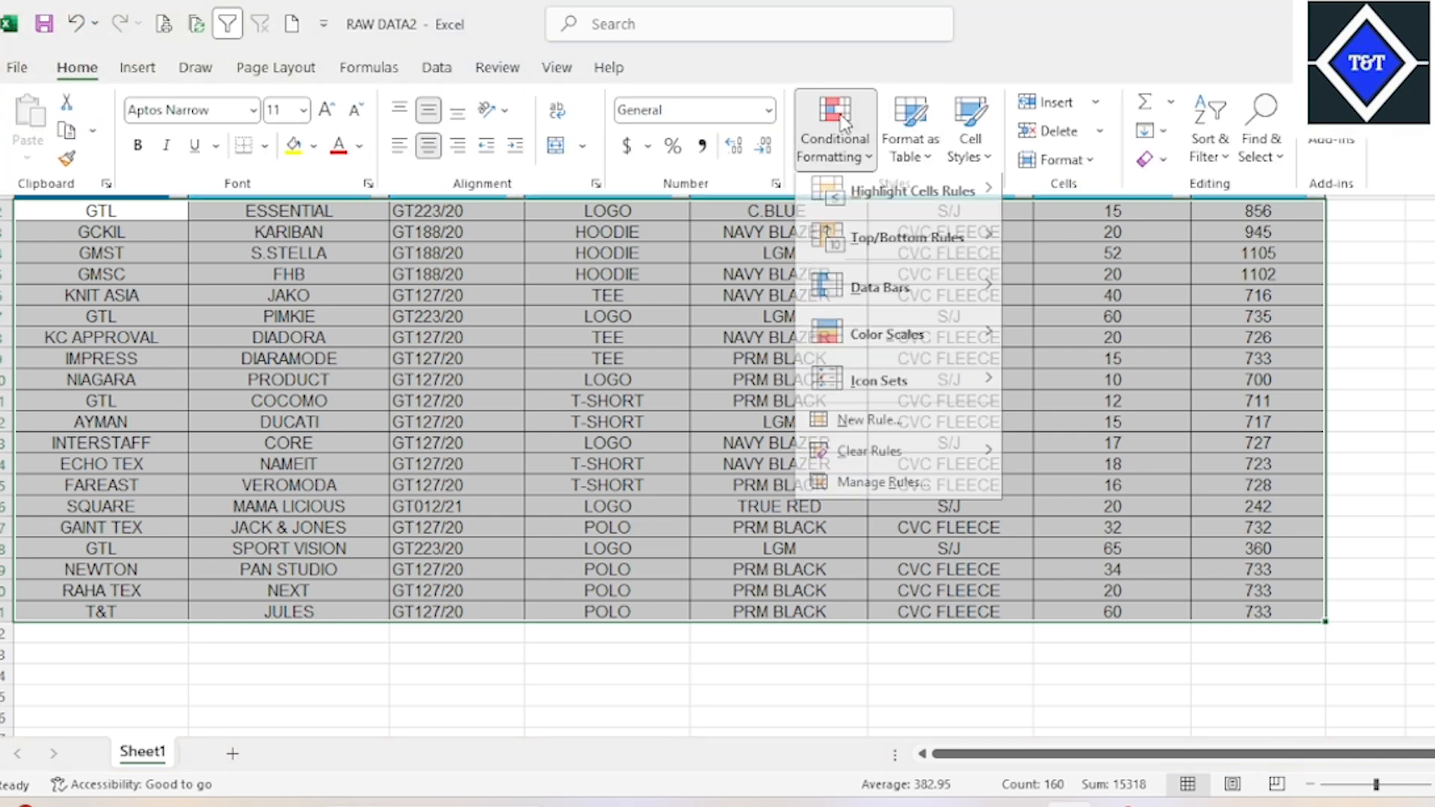
pyautogui.click(870, 431)
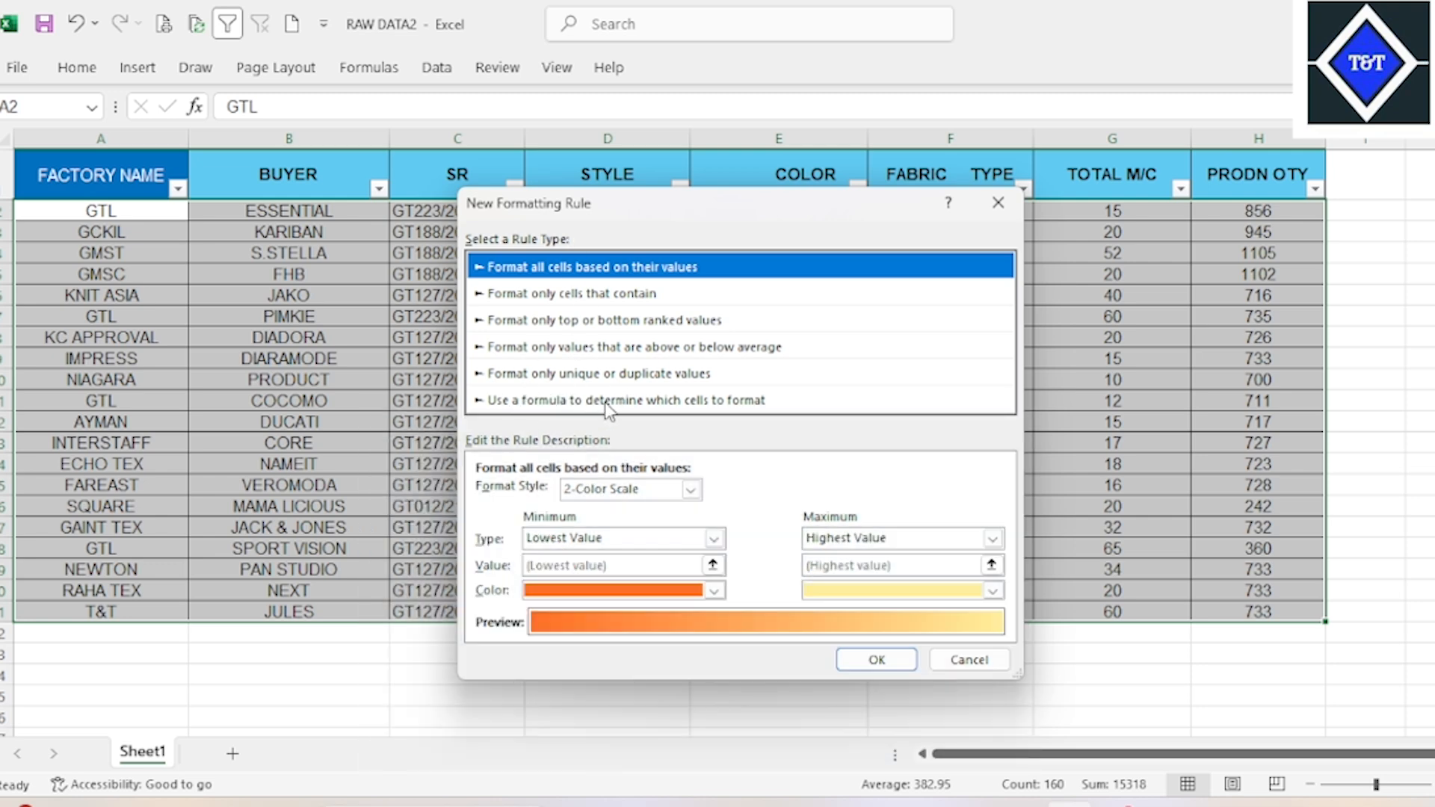
pyautogui.click(691, 404)
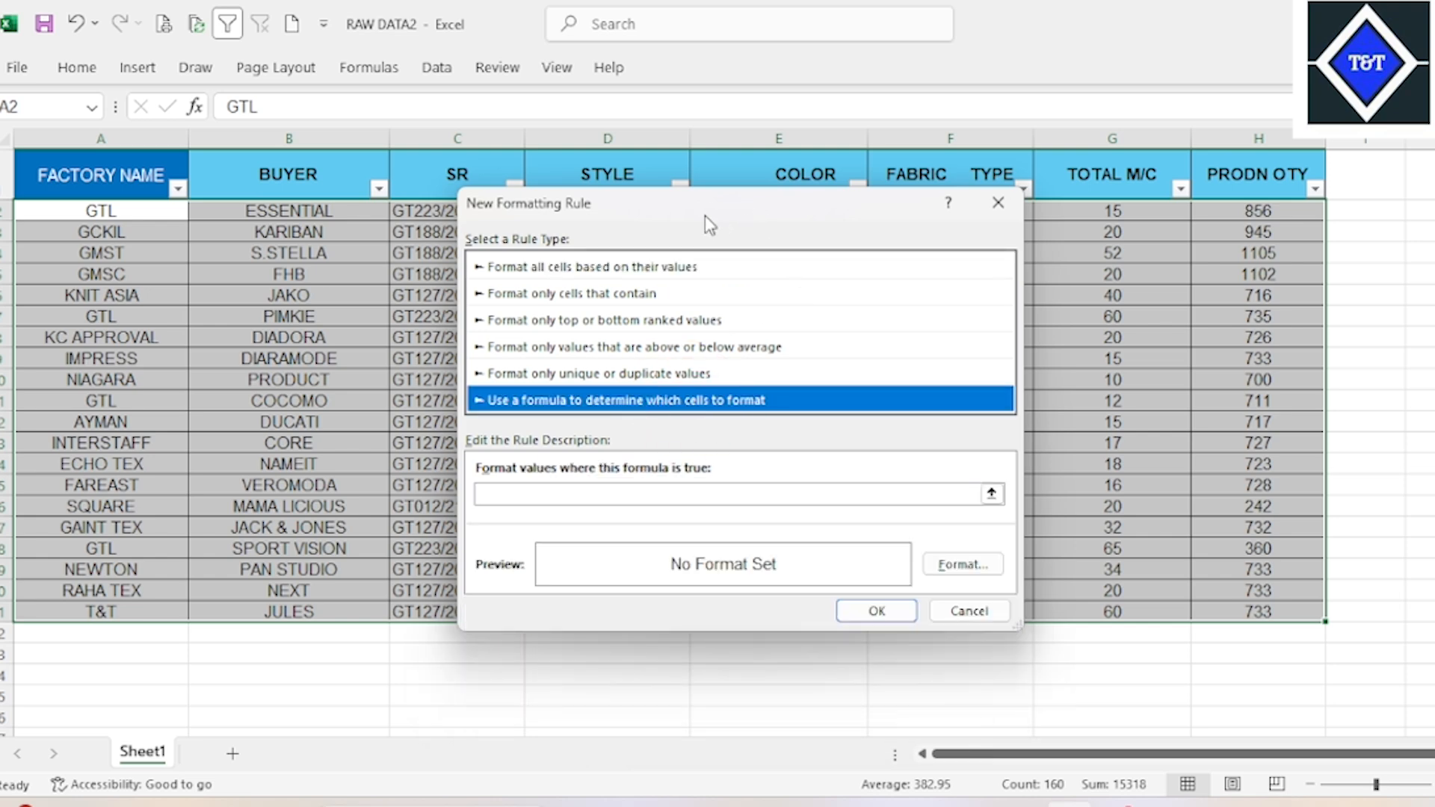
pyautogui.moveTo(706, 216); pyautogui.dragTo(1102, 237)
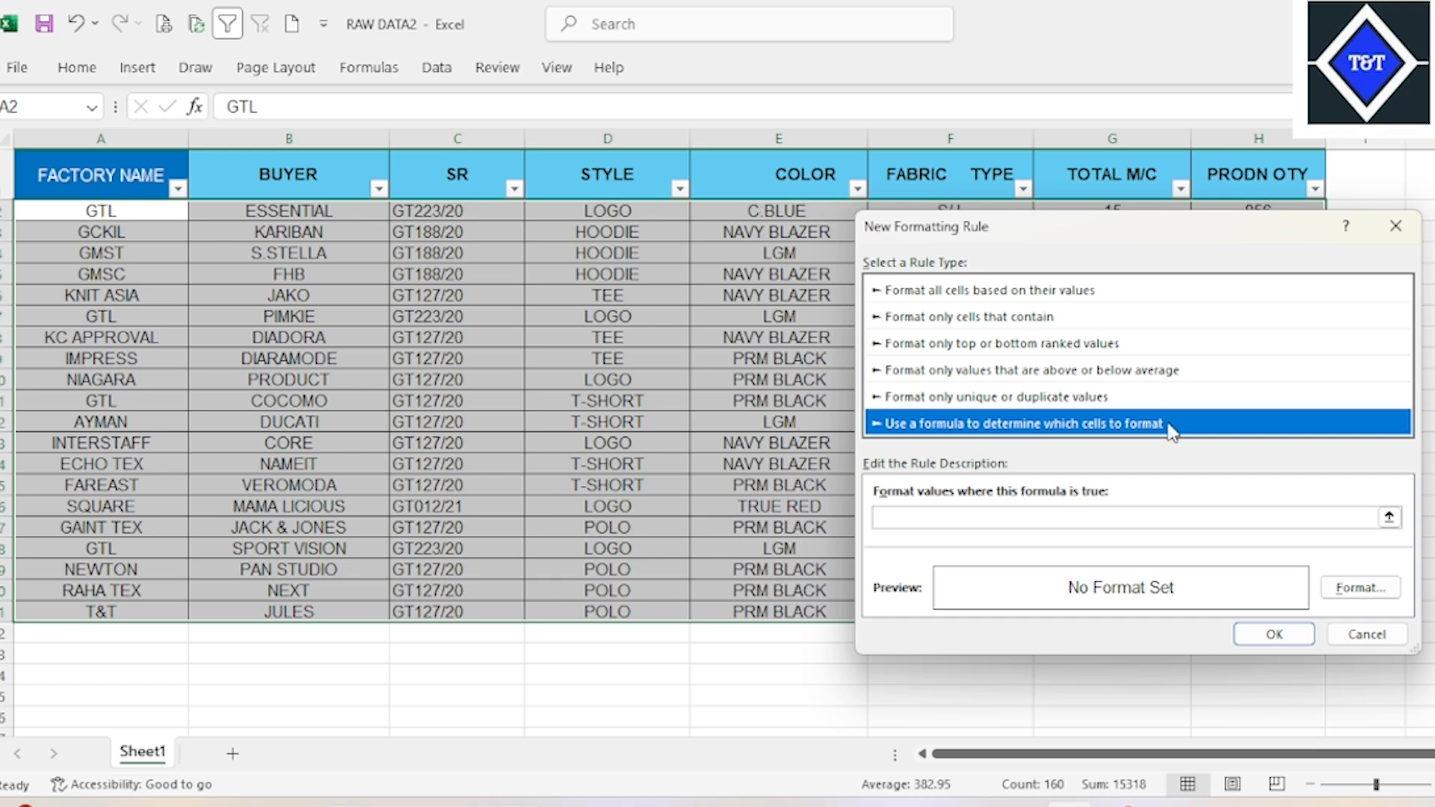
# Step: Begin the rule's formula as =D2="", comparing cell D2 with an empty text string
pyautogui.click(939, 520)
pyautogui.click(940, 519)
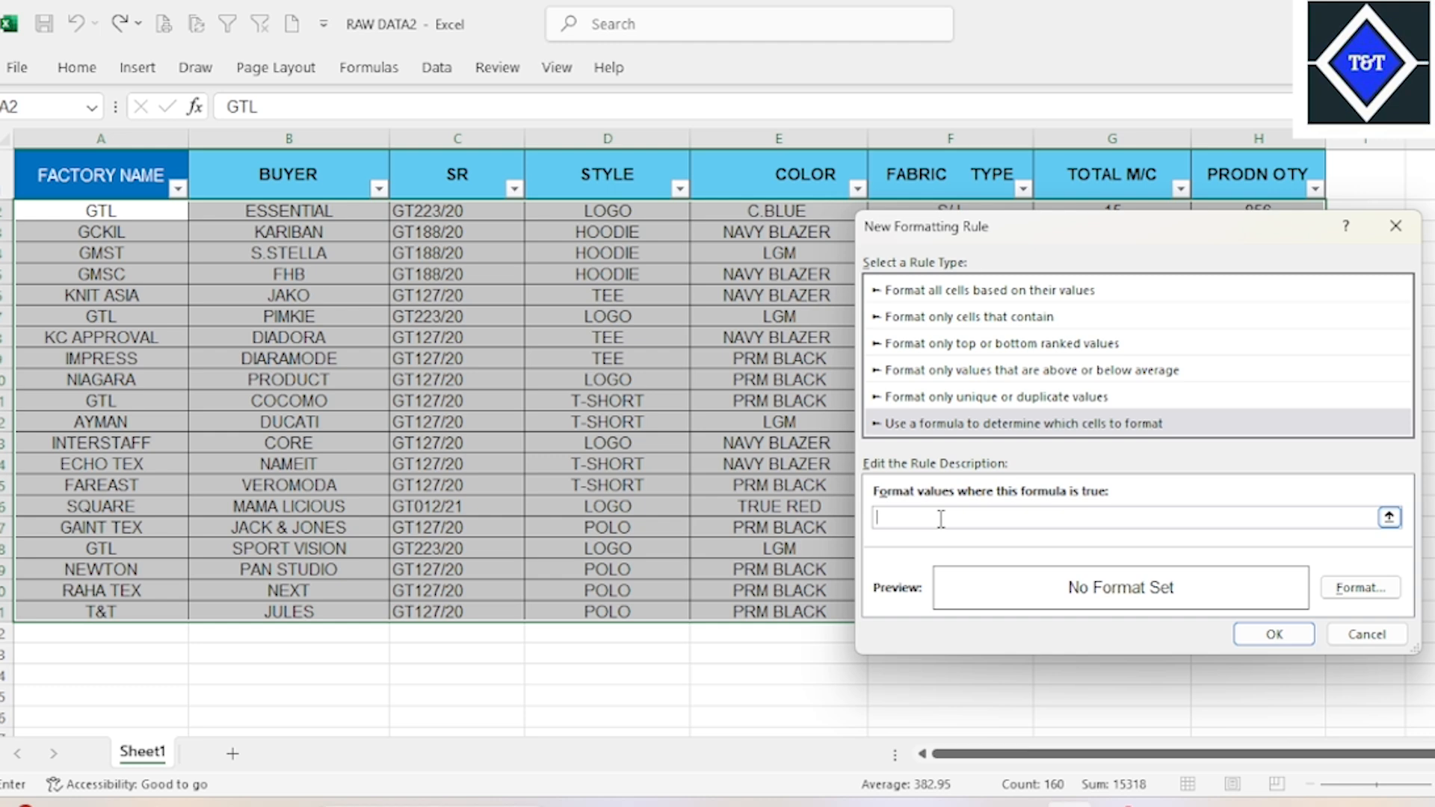
pyautogui.write('=')
pyautogui.write('D2')
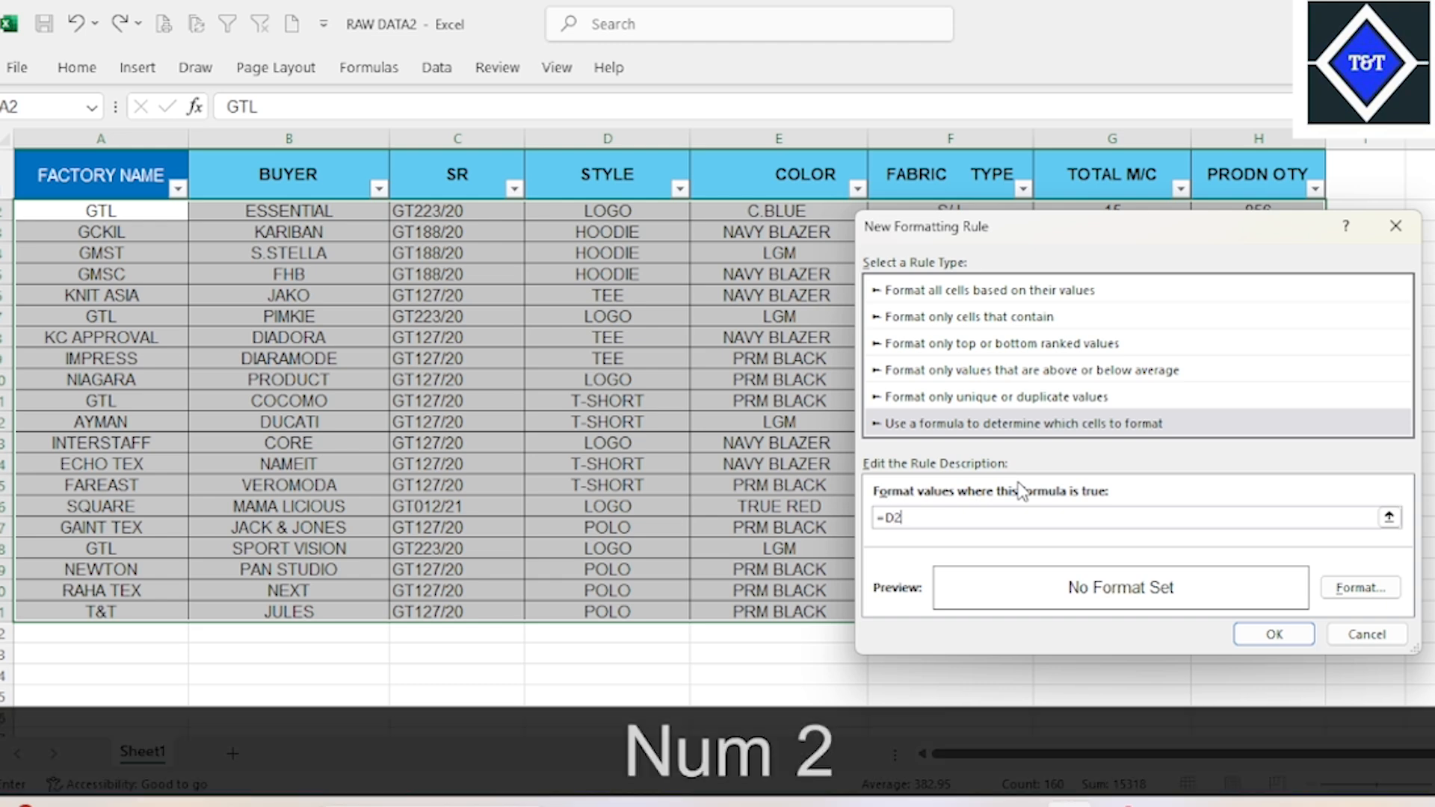
pyautogui.write('=')
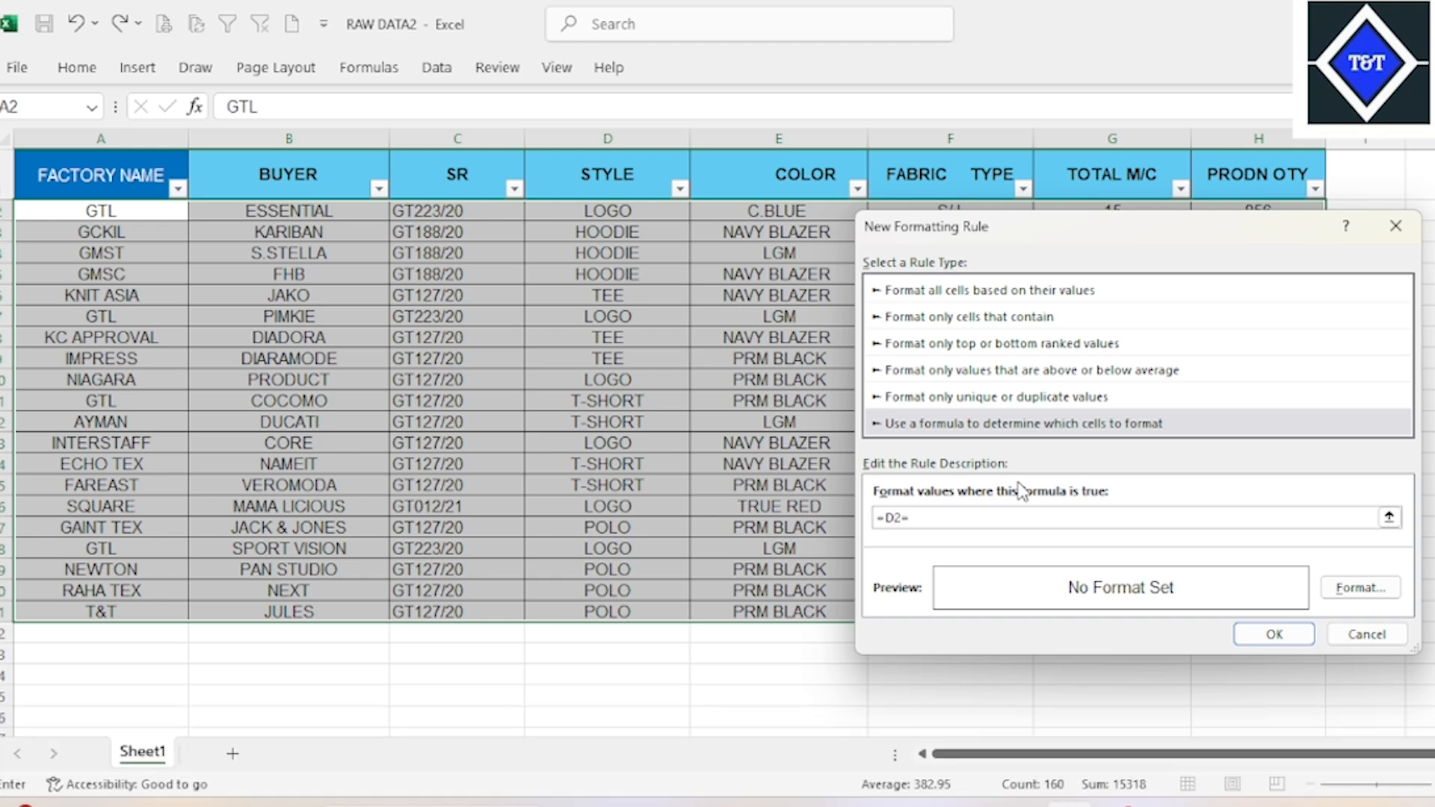
pyautogui.write('""')
pyautogui.write('KLN')
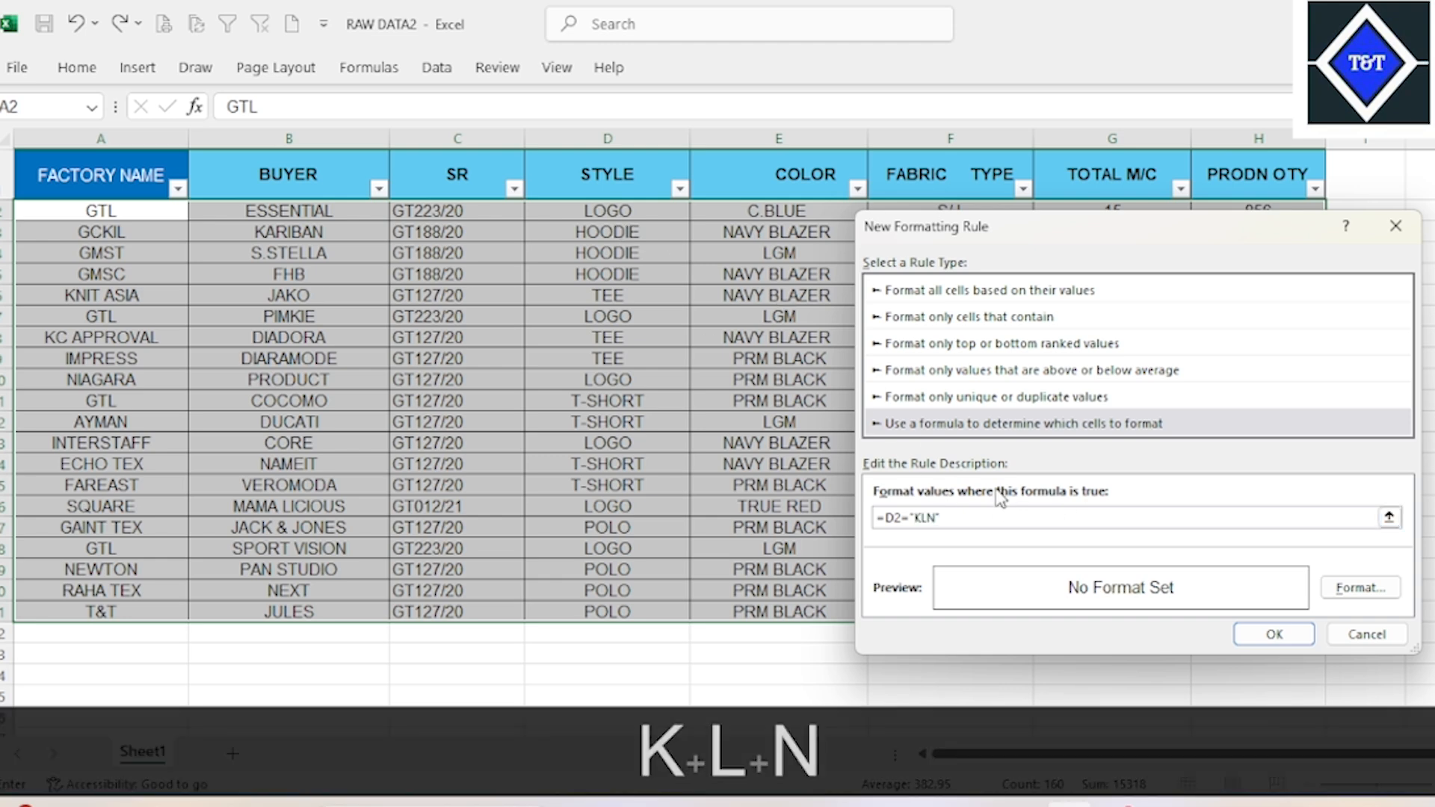
pyautogui.press('BackSpace')
pyautogui.press('BackSpace')
pyautogui.press('BackSpace')
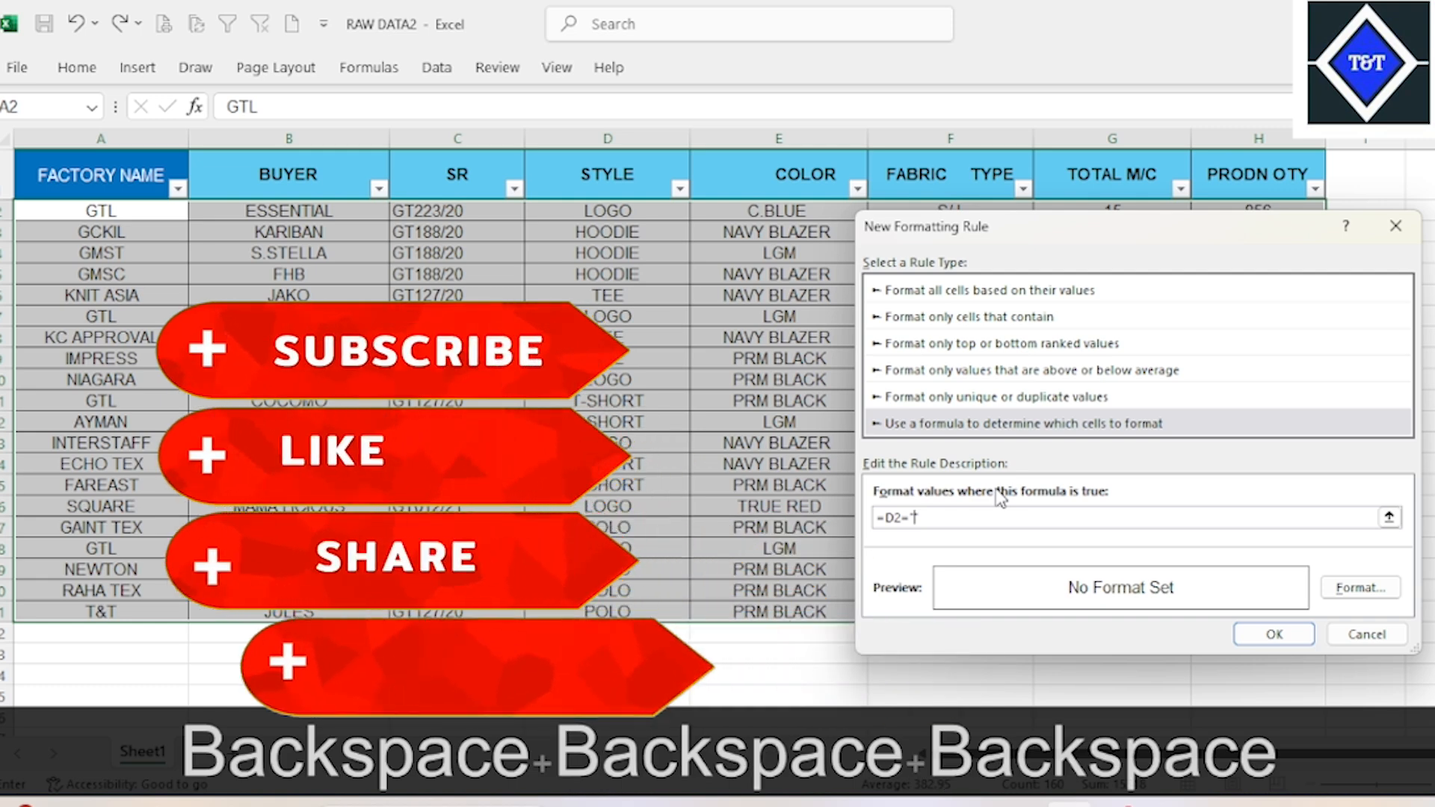
# Step: Enter LOGO between the quotation marks and lock only the column of the reference so the formula reads =$D2="LOGO"
pyautogui.write('LOG')
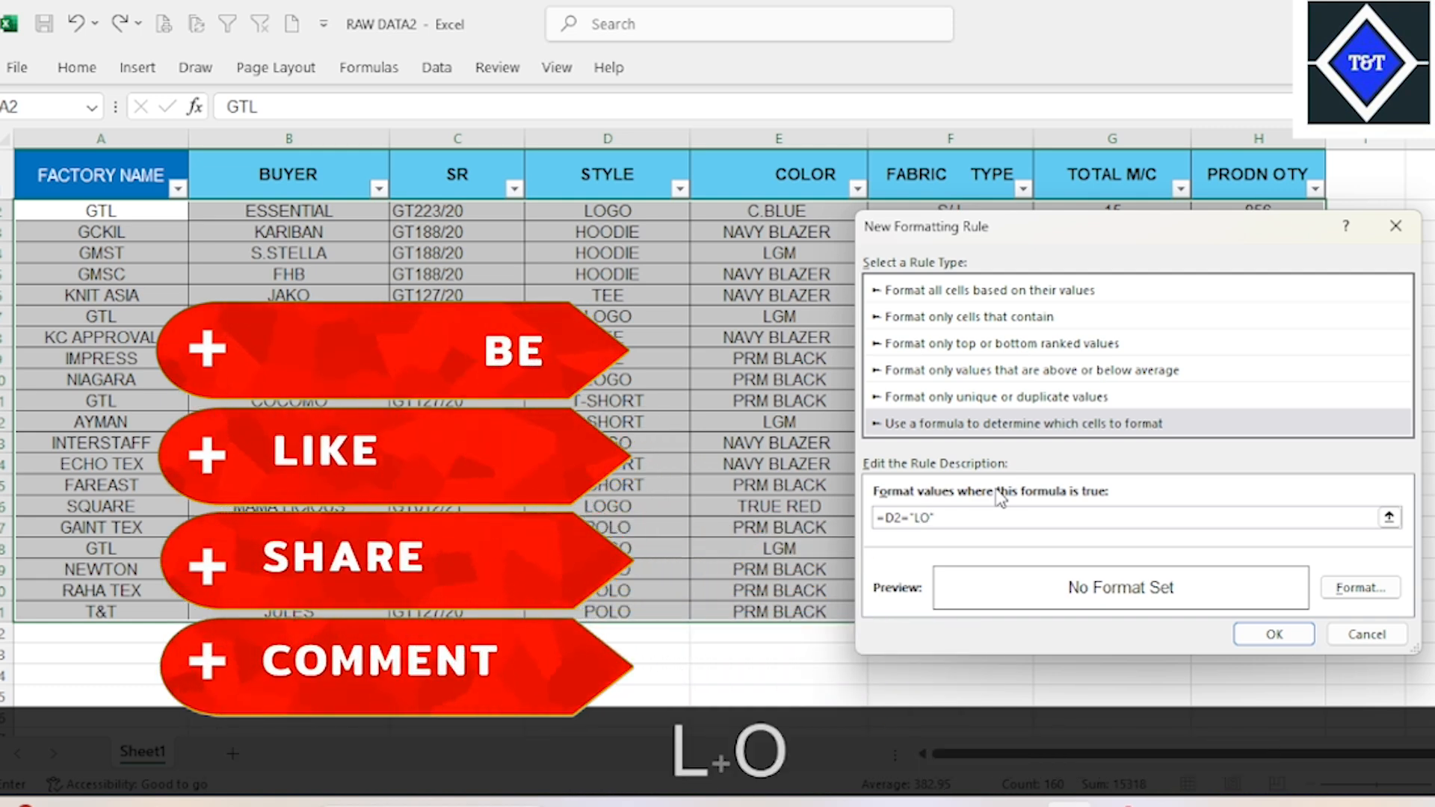
pyautogui.write('O')
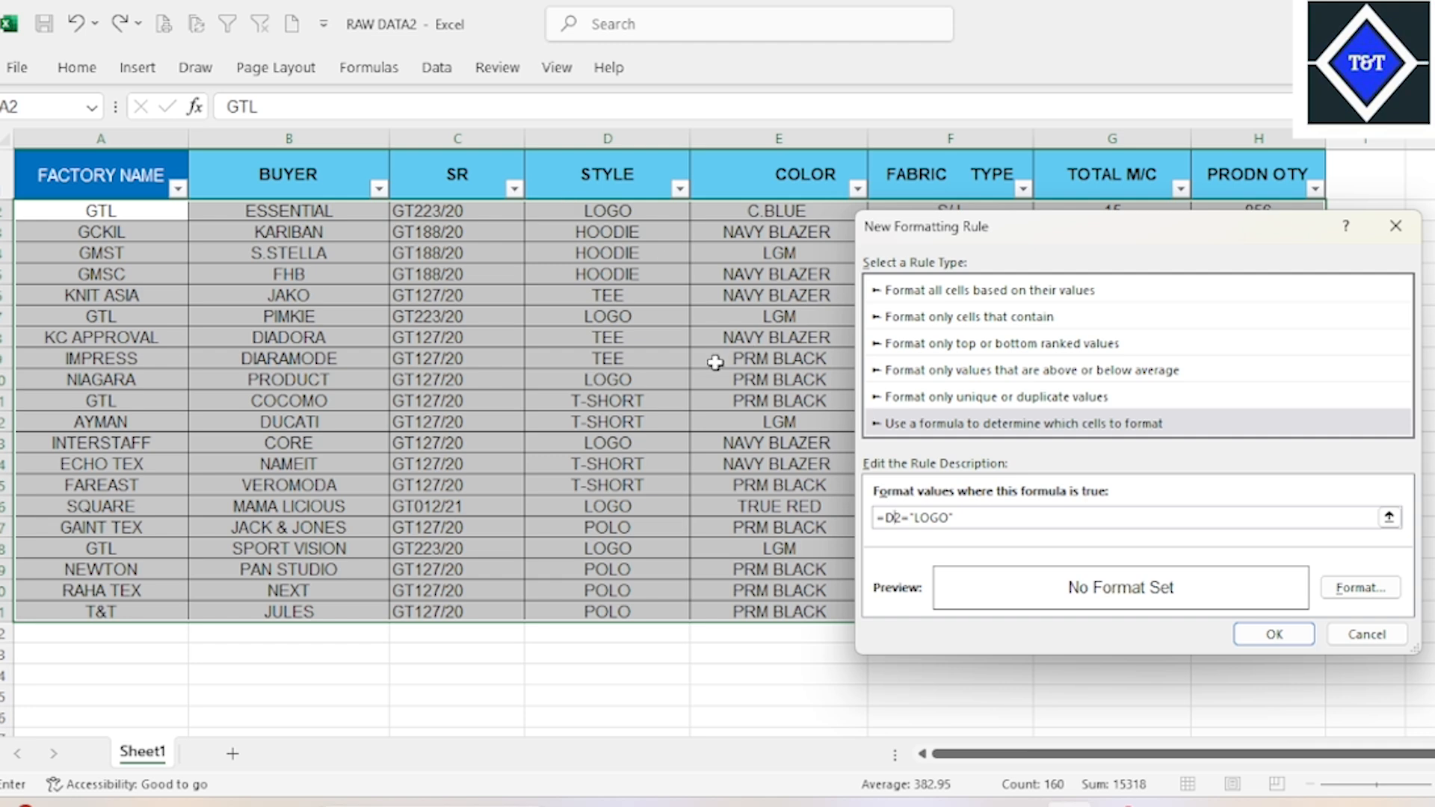
pyautogui.press('F4')
pyautogui.press('F4')
pyautogui.press('F4')
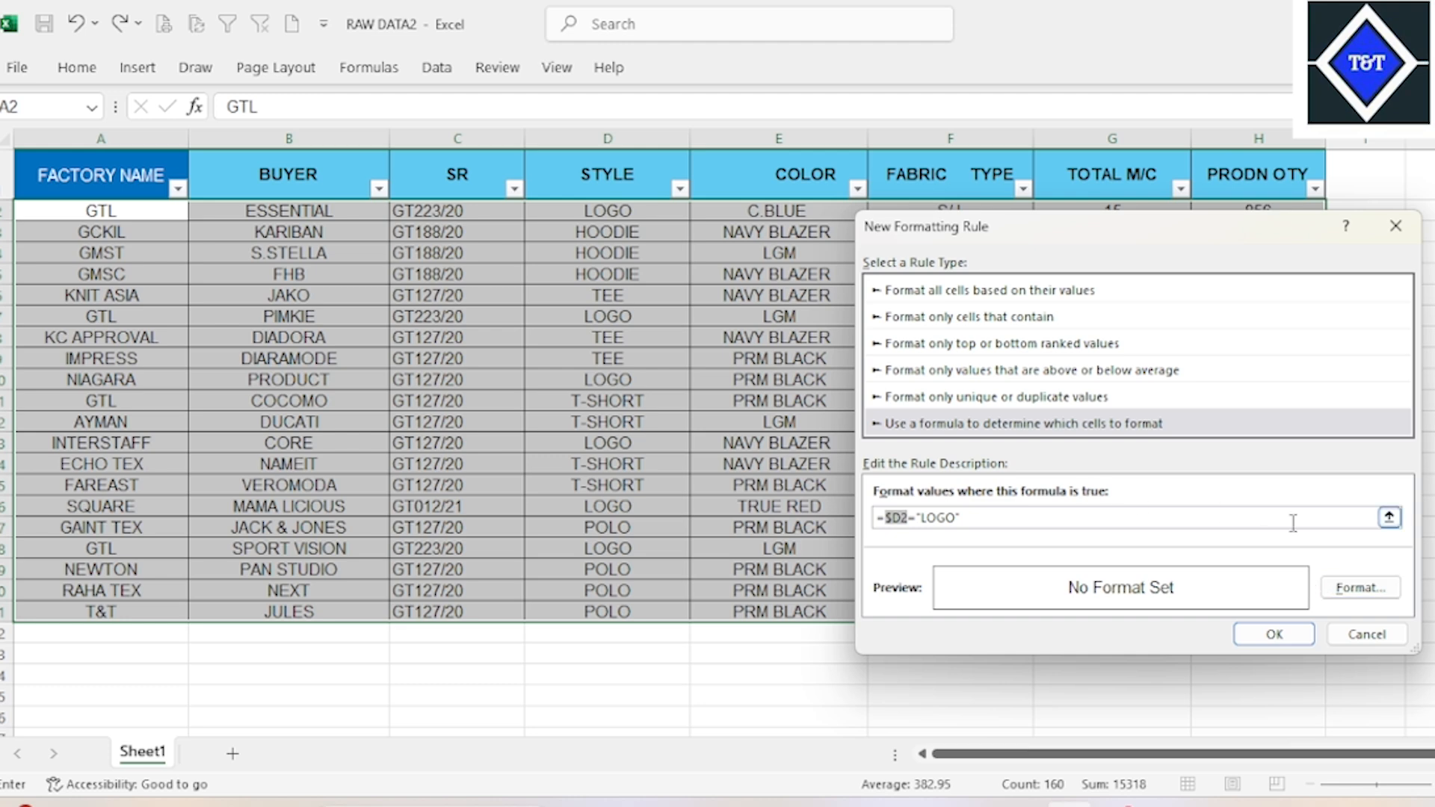
# Step: Give the rule an orange background fill and apply it to the selected data rows
pyautogui.click(1383, 586)
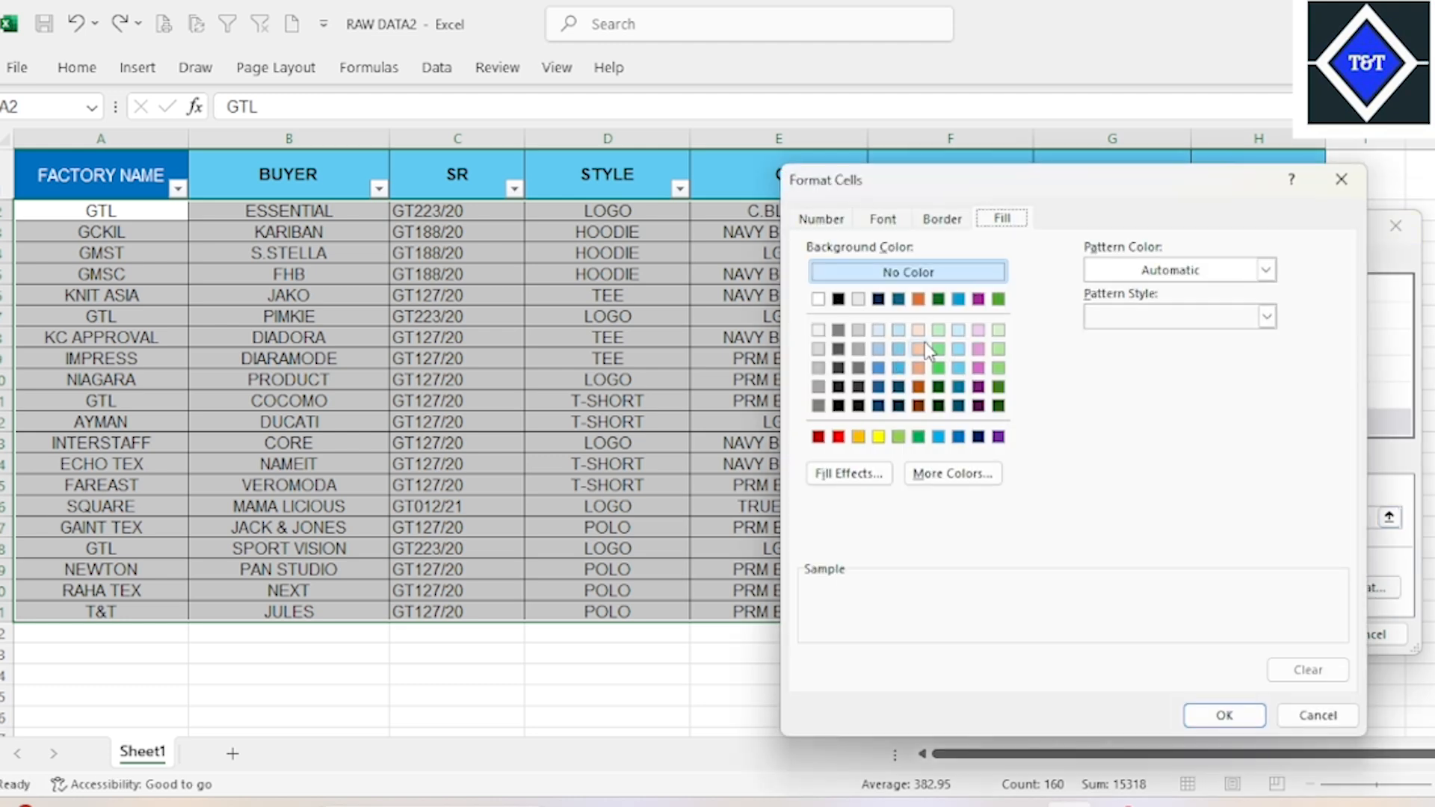
pyautogui.click(830, 218)
pyautogui.click(882, 219)
pyautogui.click(942, 219)
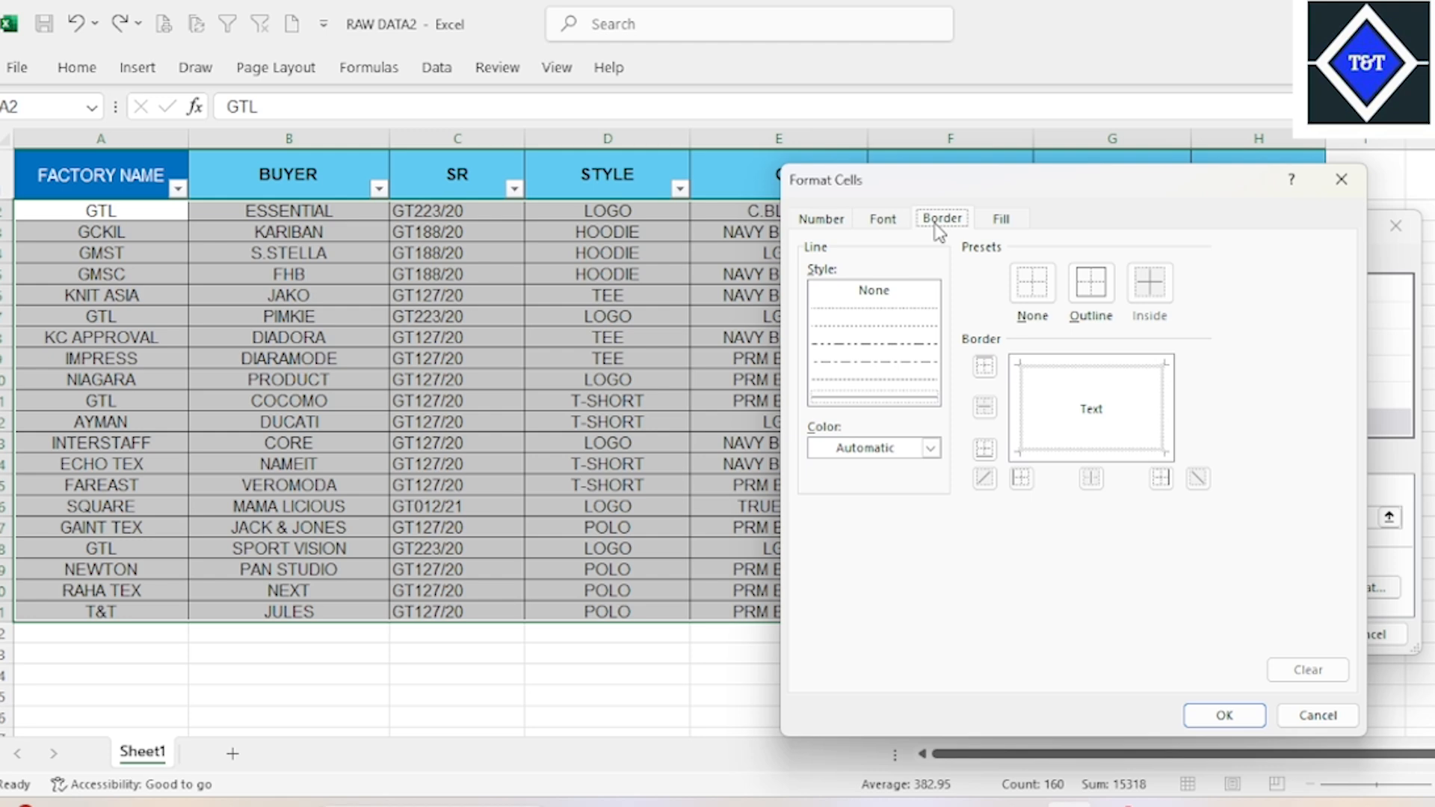
pyautogui.click(1005, 221)
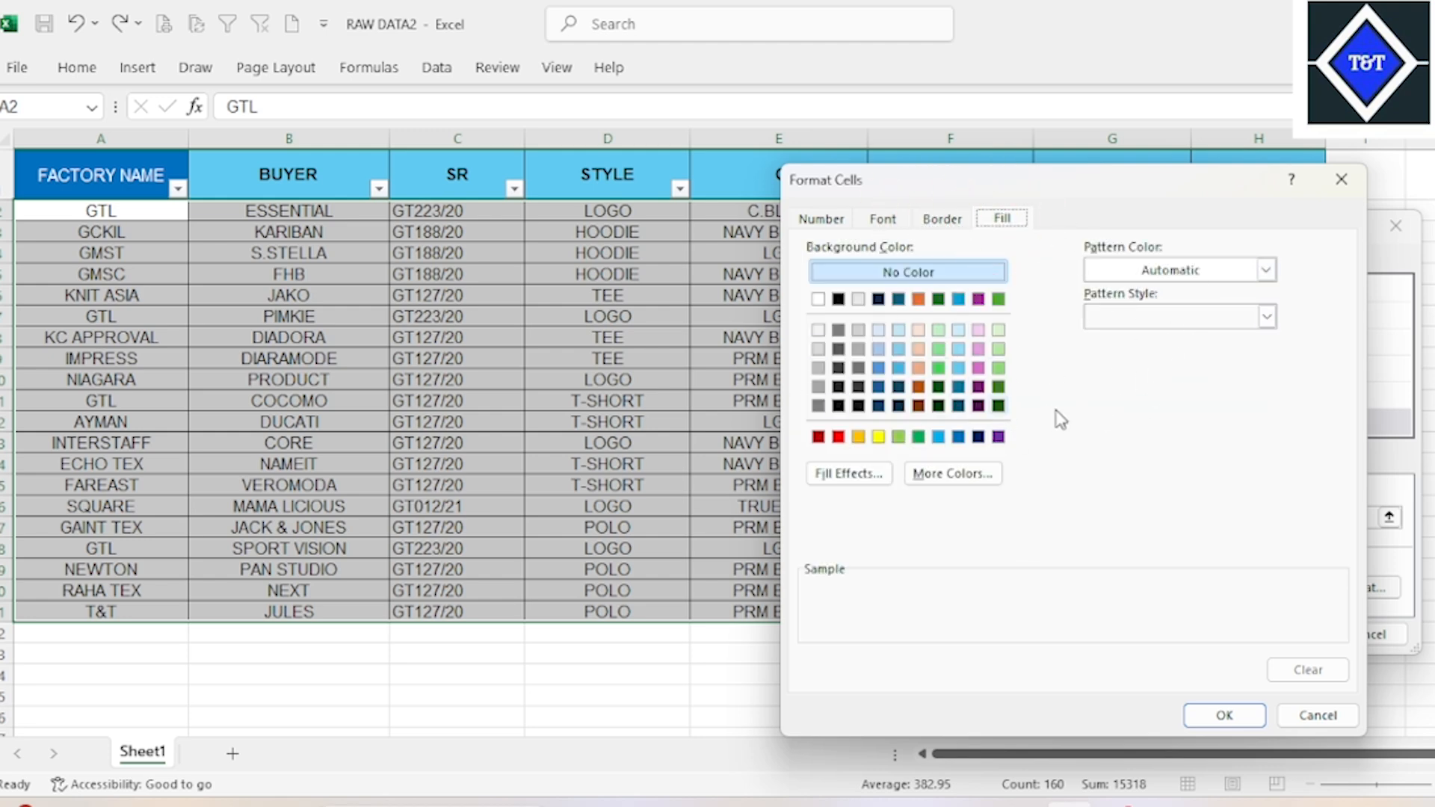
pyautogui.click(859, 437)
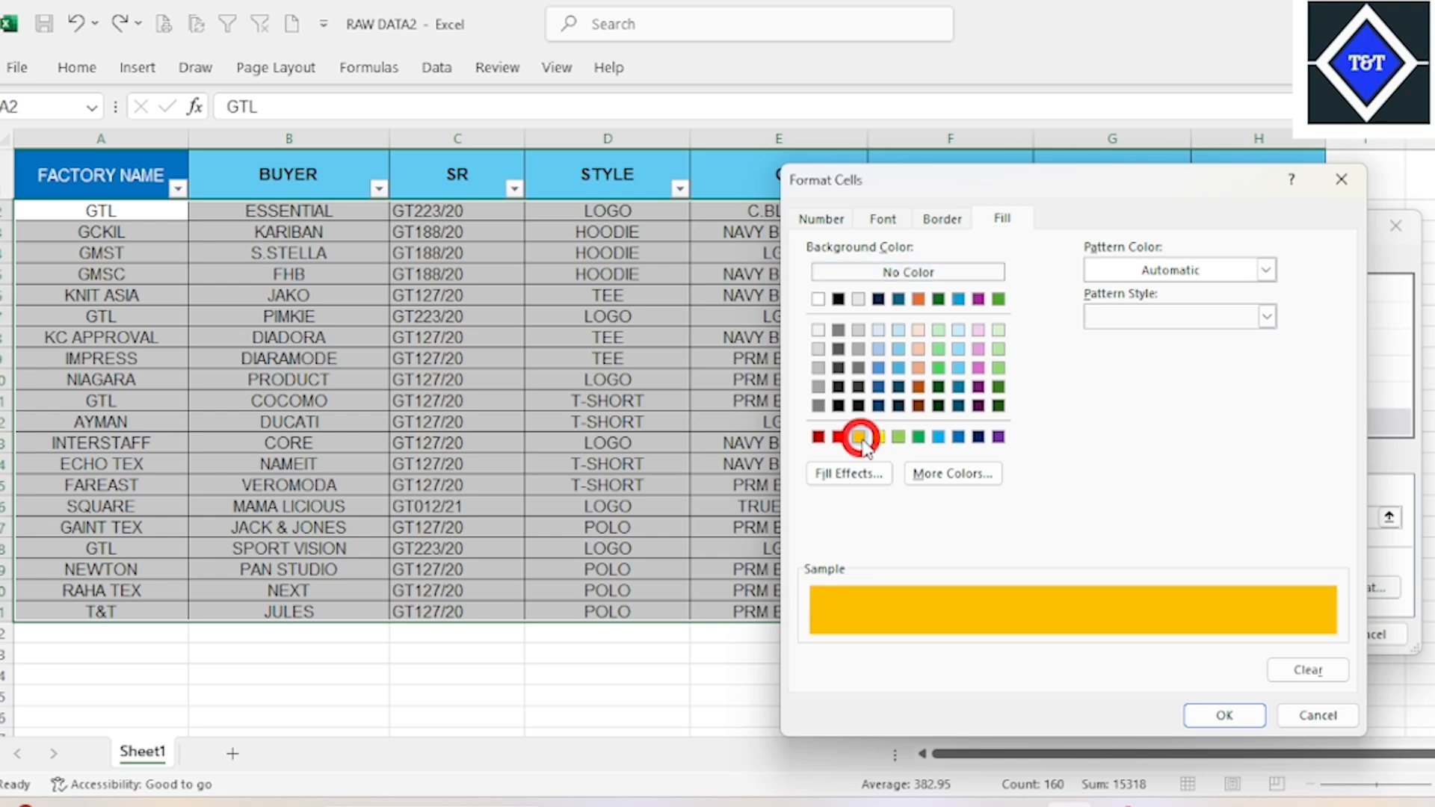
pyautogui.click(1224, 716)
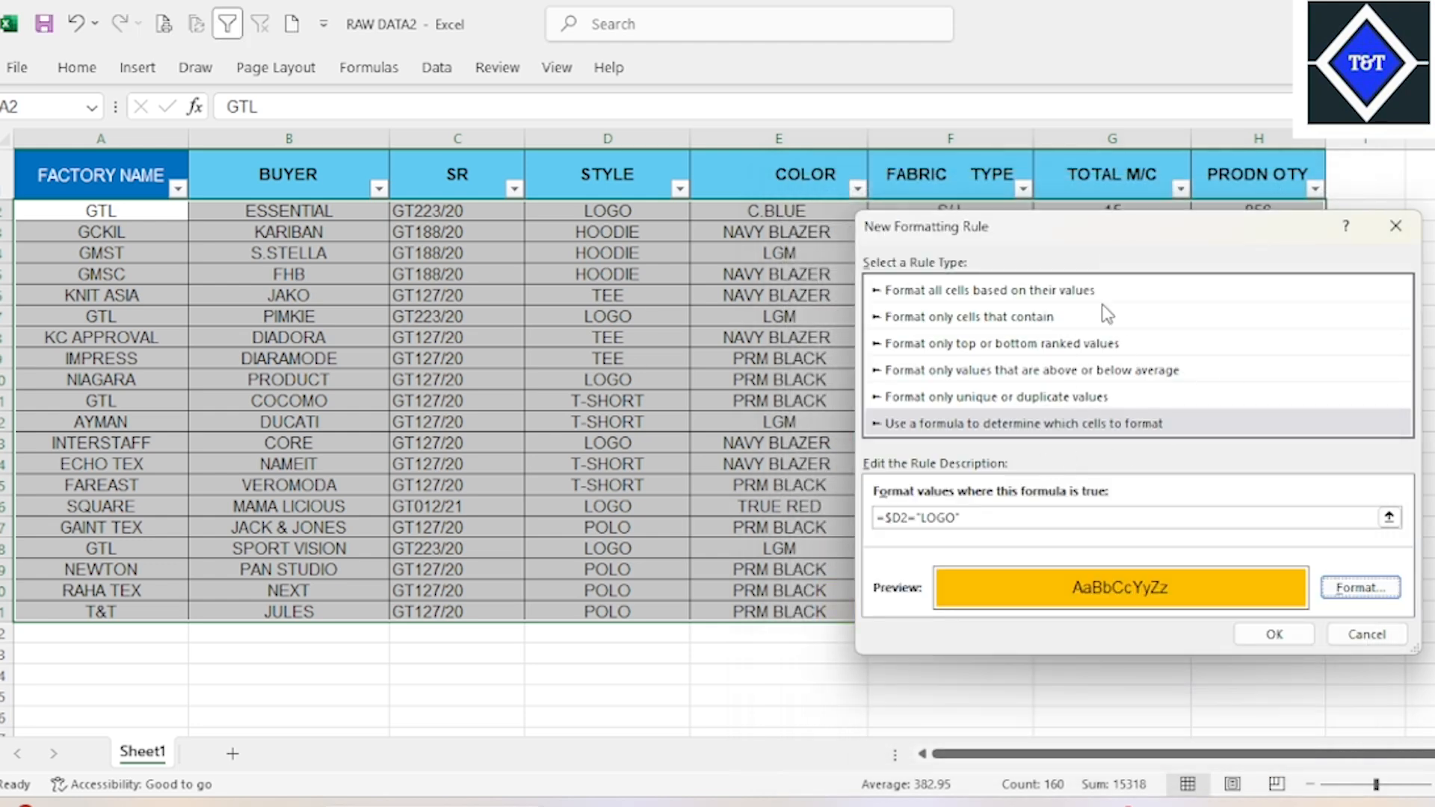
pyautogui.moveTo(1166, 232); pyautogui.dragTo(723, 183)
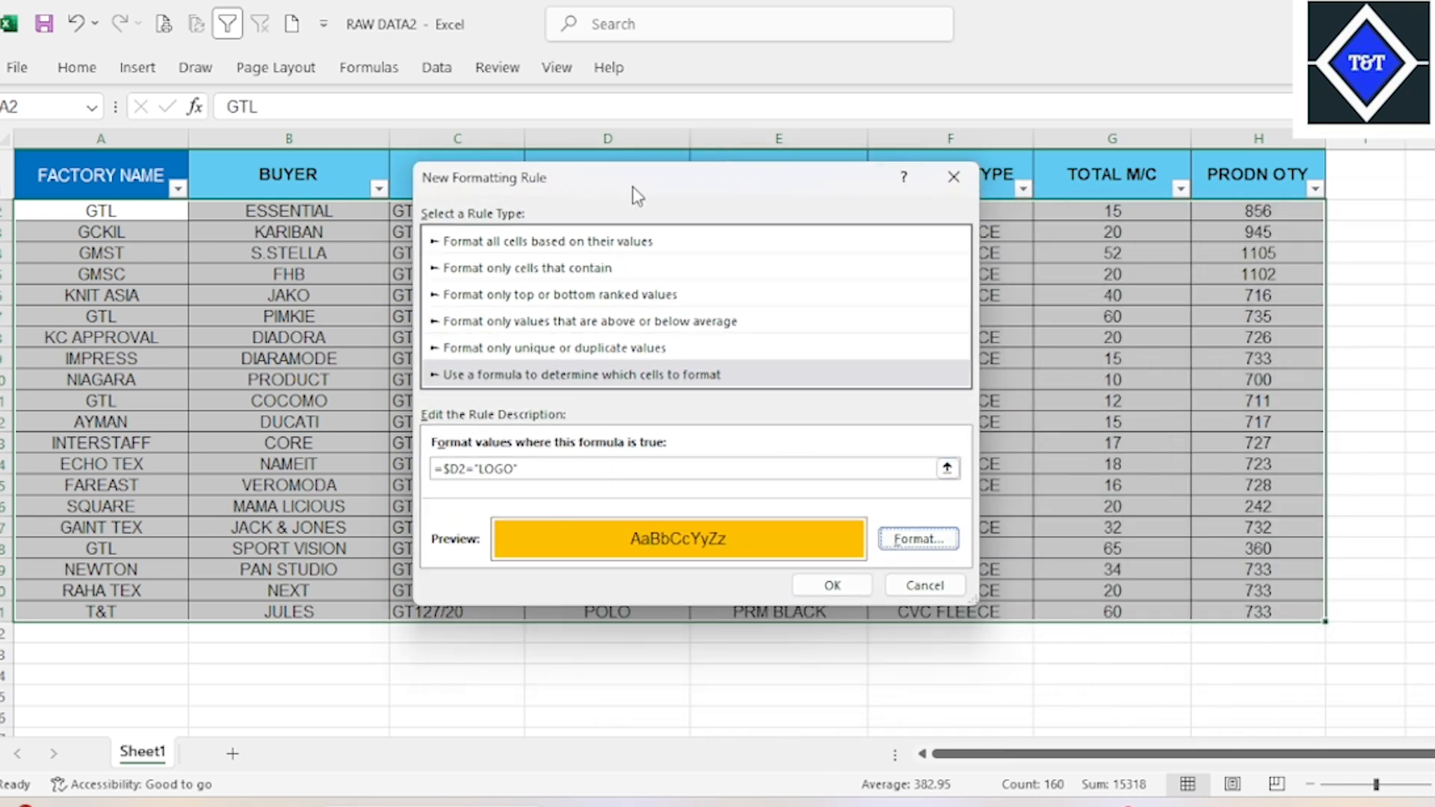
pyautogui.moveTo(633, 186); pyautogui.dragTo(990, 241)
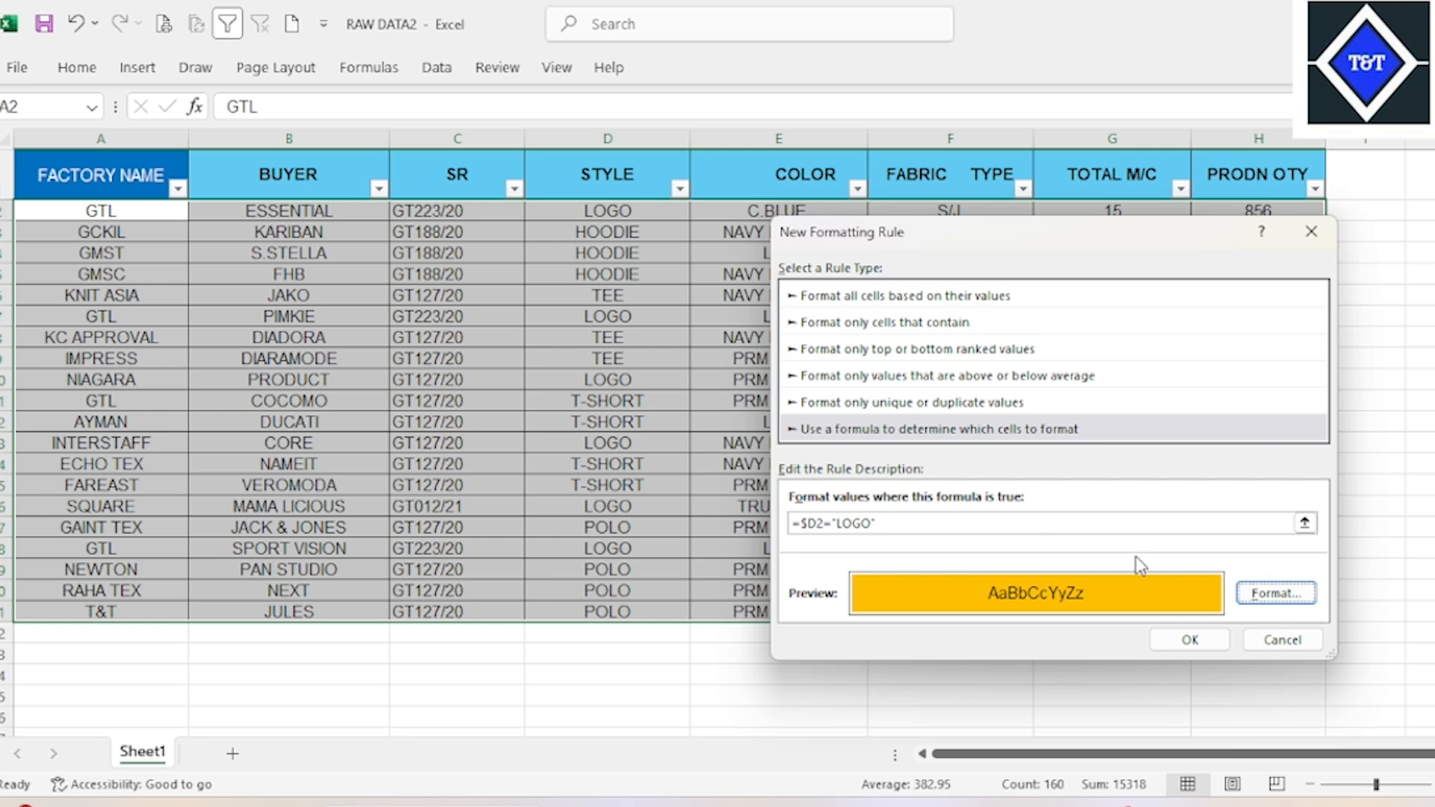
pyautogui.click(1189, 640)
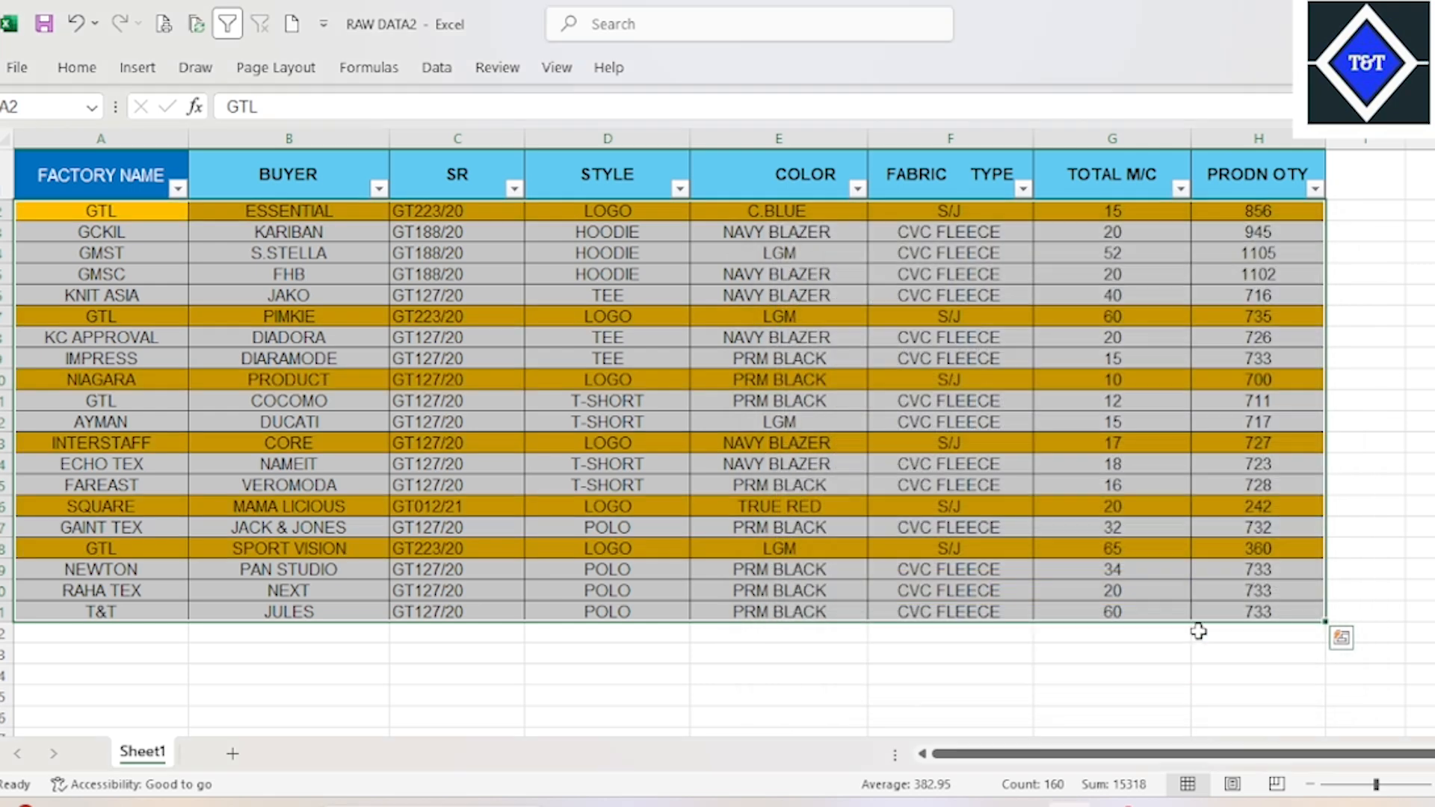
# Step: Check the shaded rows against the LOGO entries in the STYLE column
pyautogui.click(626, 208)
pyautogui.moveTo(610, 548); pyautogui.dragTo(617, 504)
pyautogui.click(643, 444)
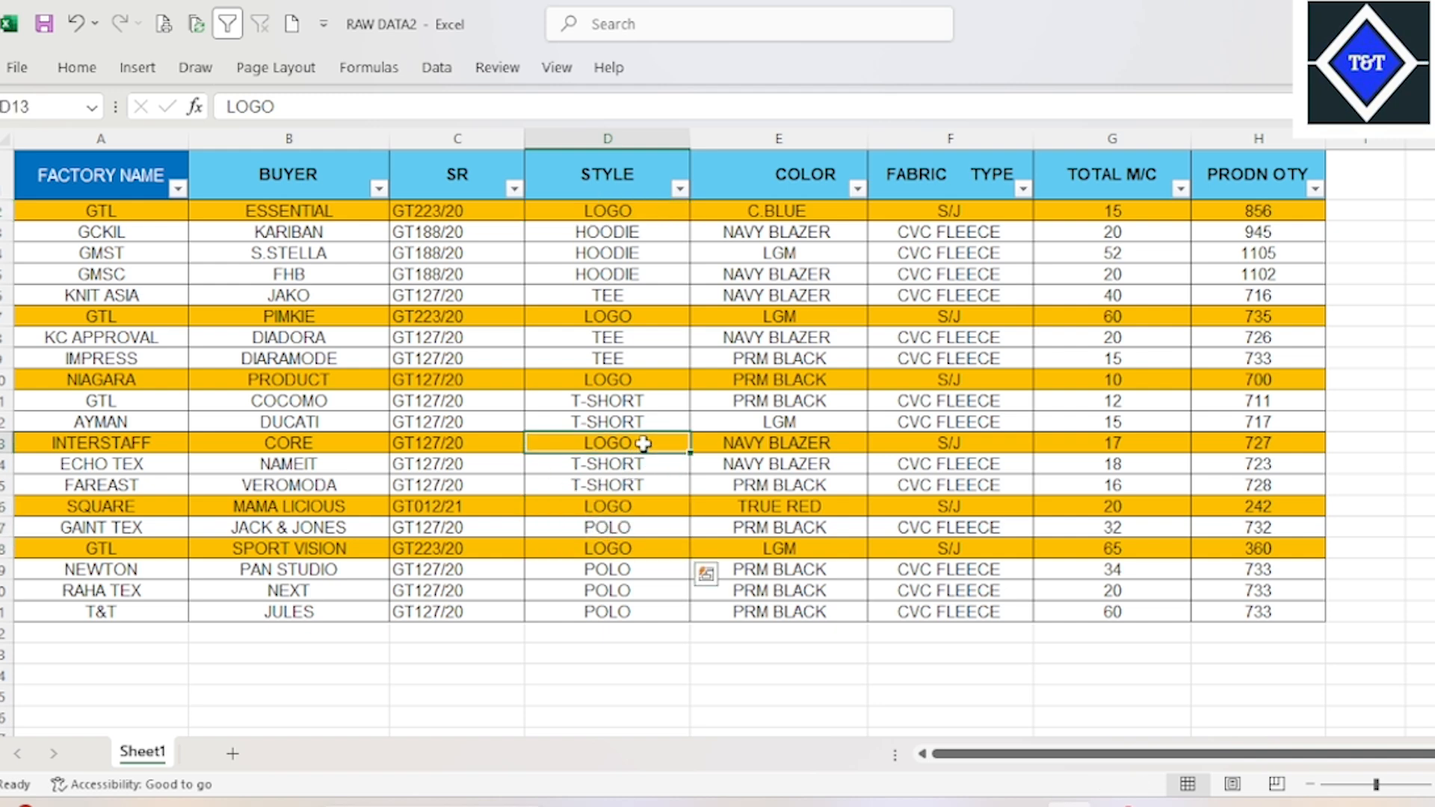
pyautogui.click(652, 401)
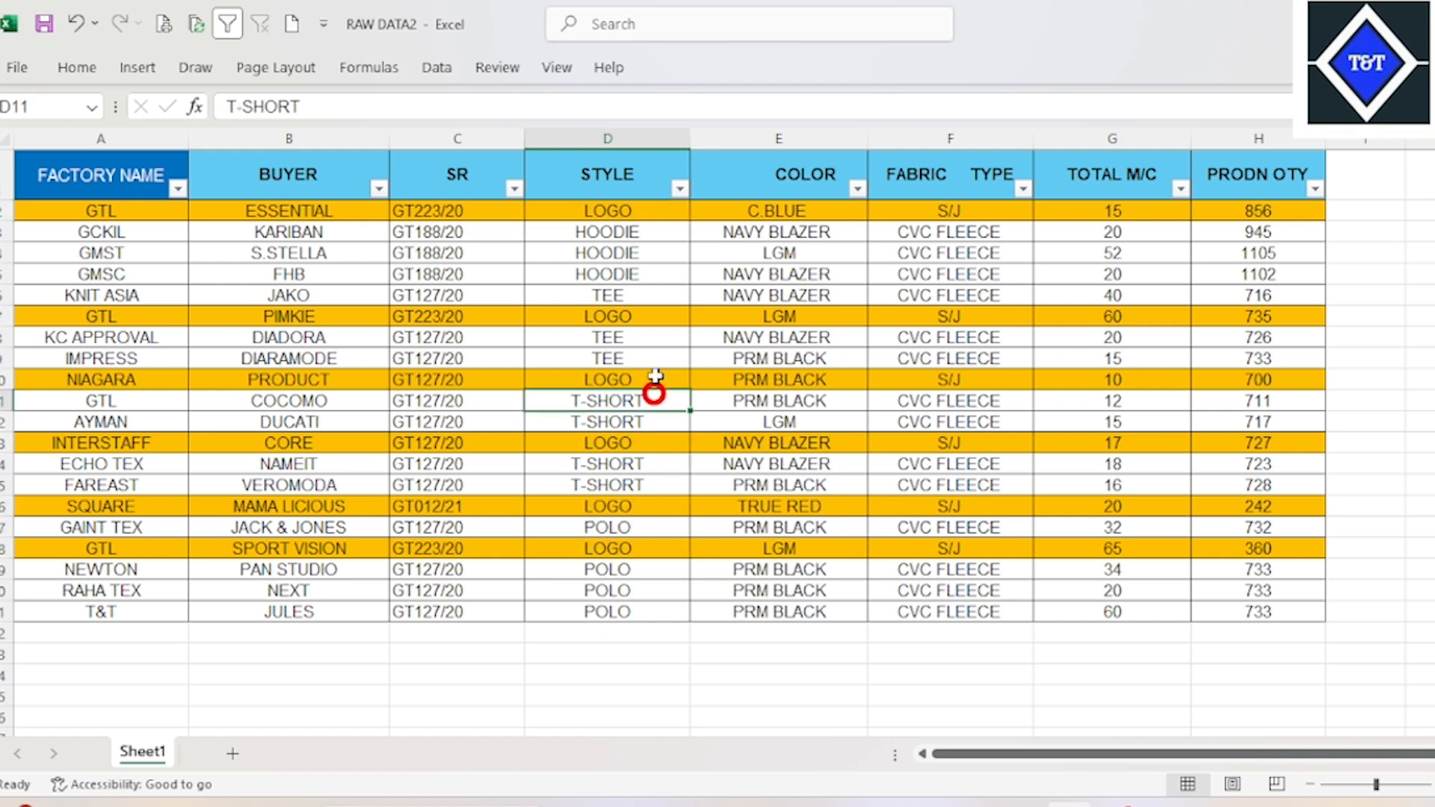
pyautogui.moveTo(663, 212); pyautogui.dragTo(660, 609)
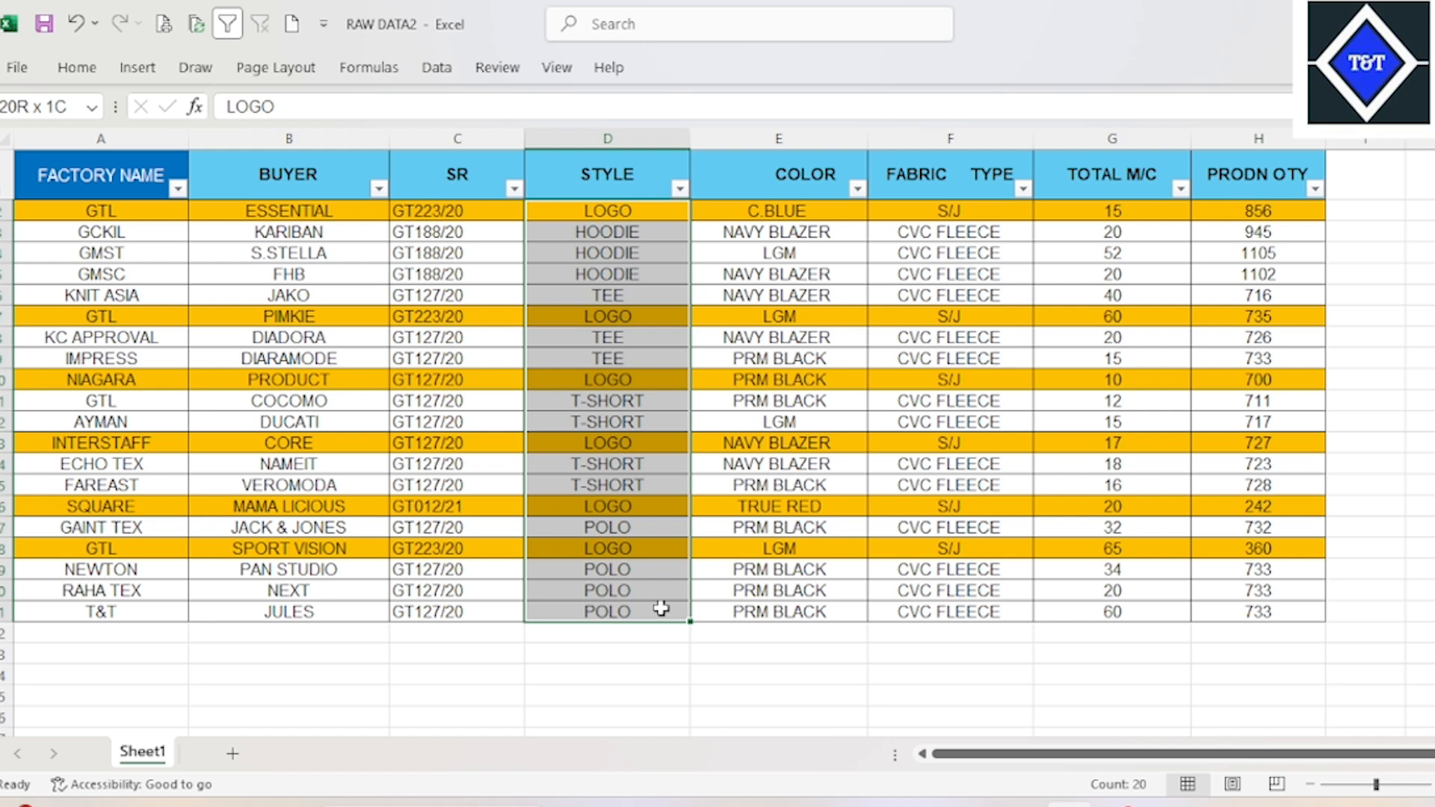
pyautogui.moveTo(89, 506); pyautogui.dragTo(1266, 519)
pyautogui.click(77, 67)
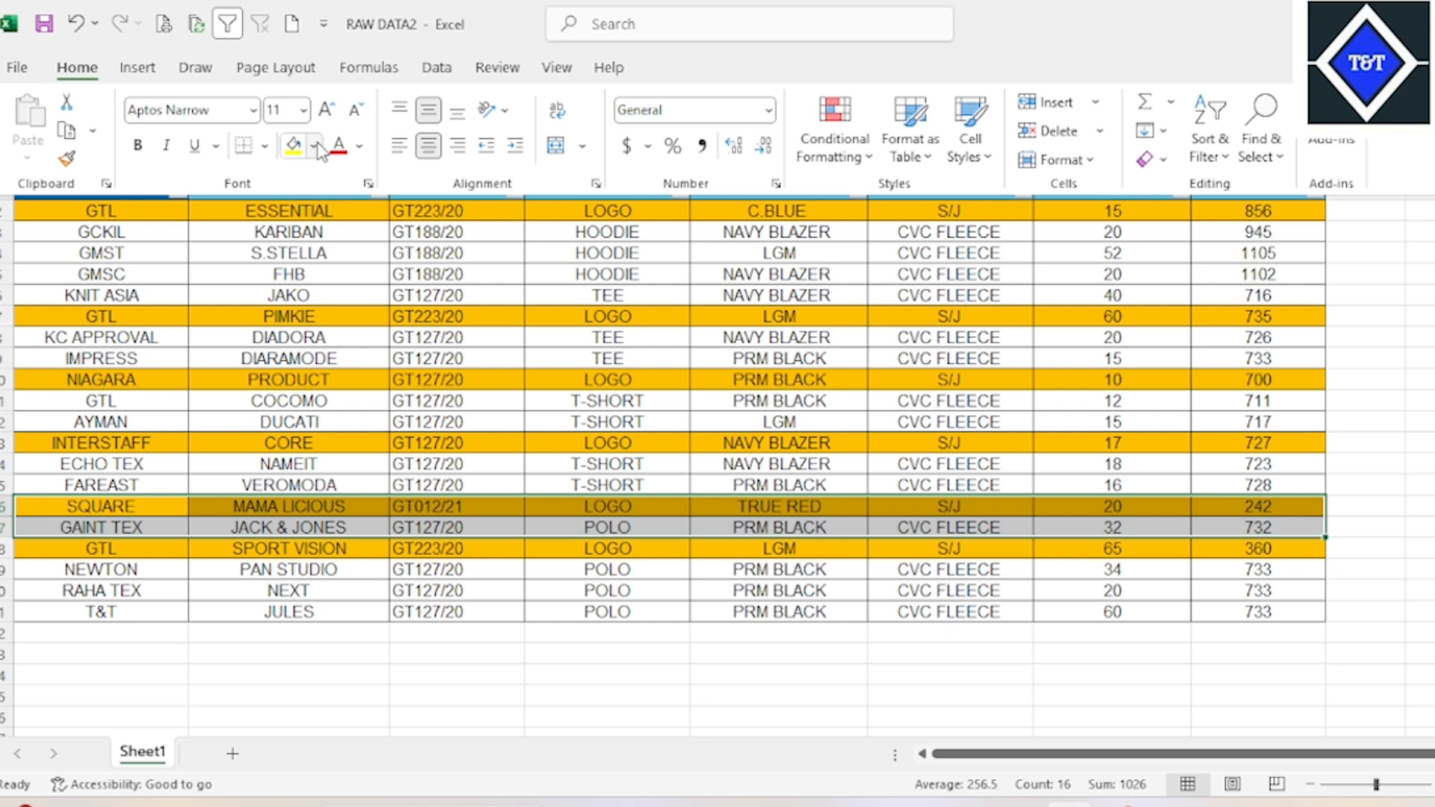
pyautogui.click(317, 147)
pyautogui.click(860, 378)
pyautogui.click(633, 214)
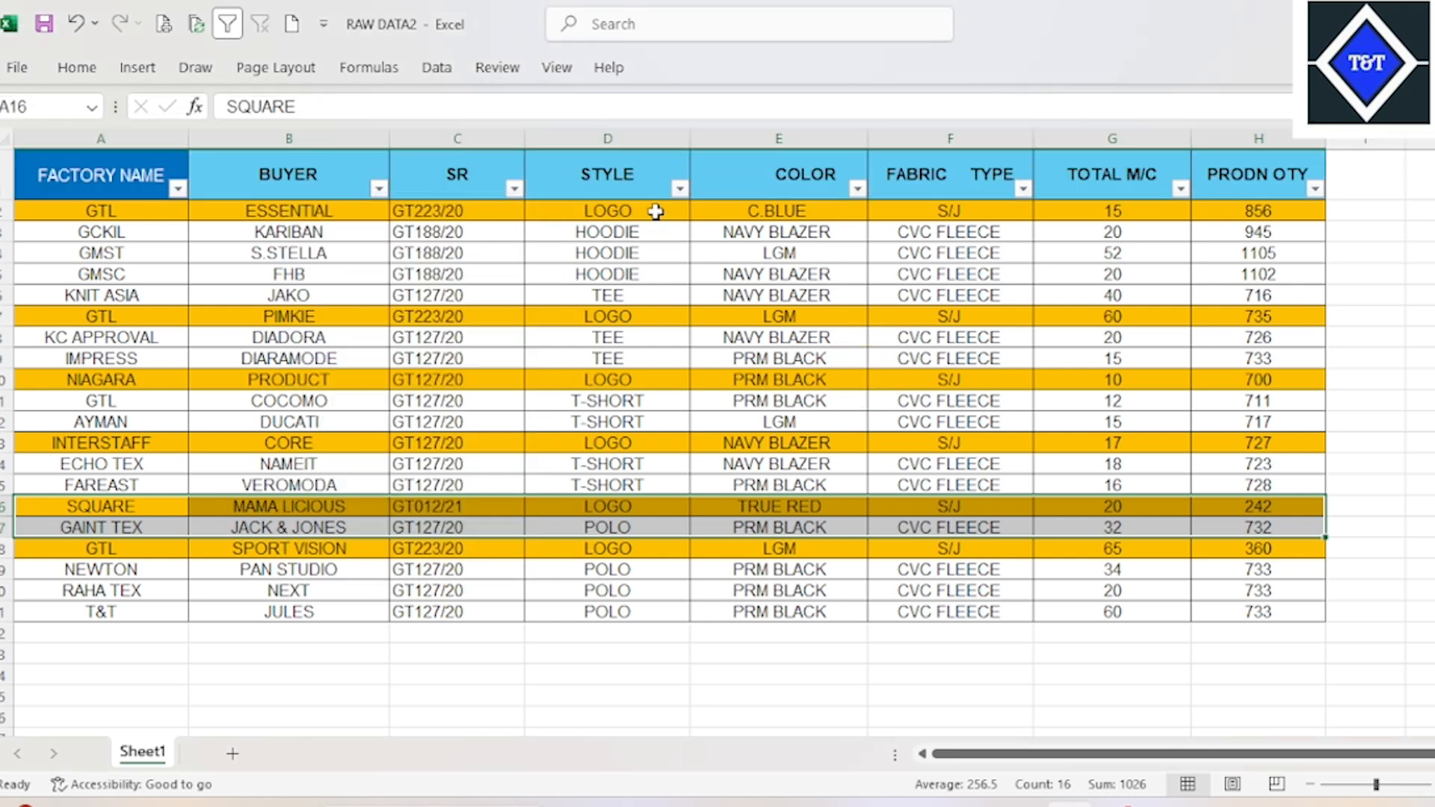
pyautogui.moveTo(655, 212); pyautogui.dragTo(663, 603)
pyautogui.click(1092, 422)
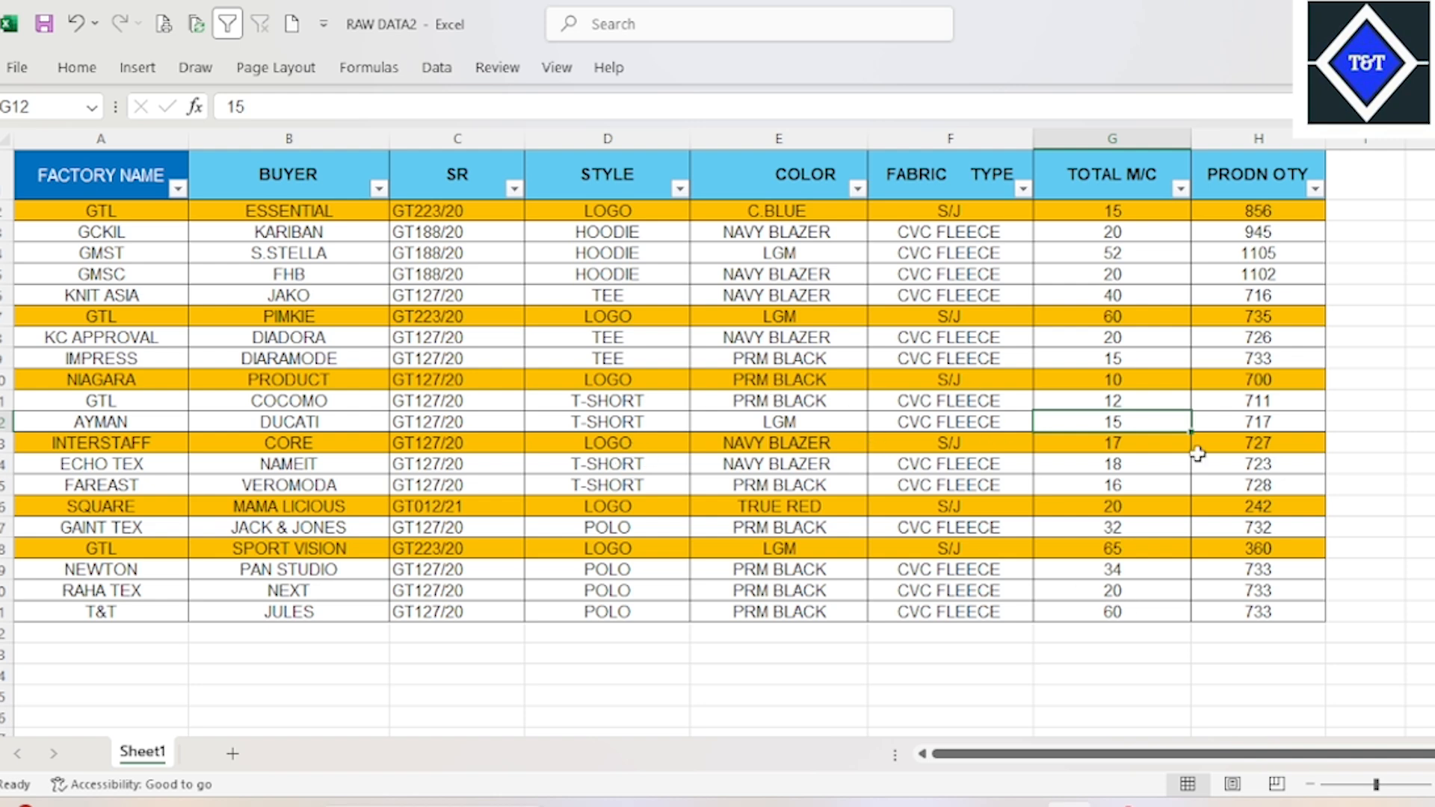
pyautogui.click(1106, 485)
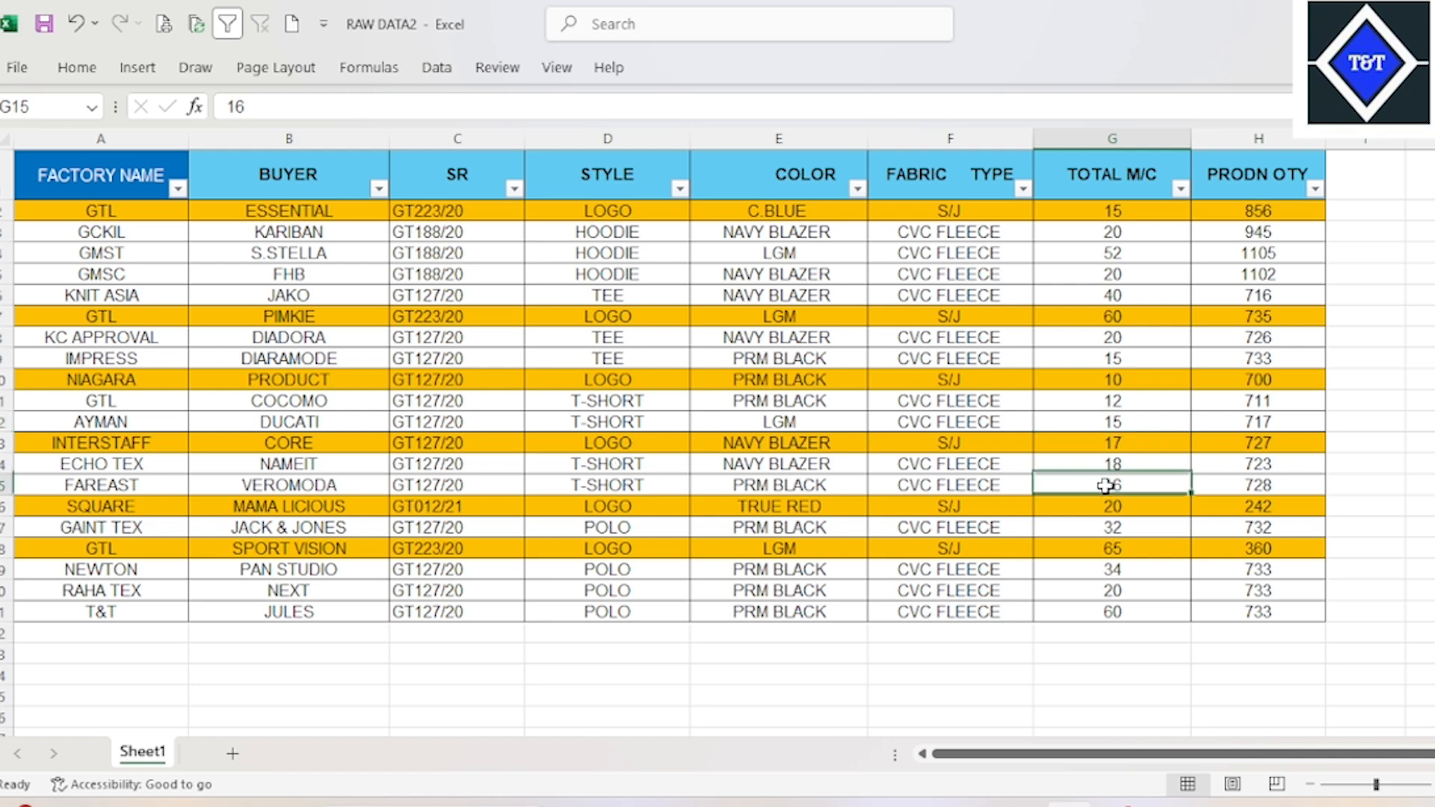
pyautogui.click(1196, 338)
pyautogui.click(572, 316)
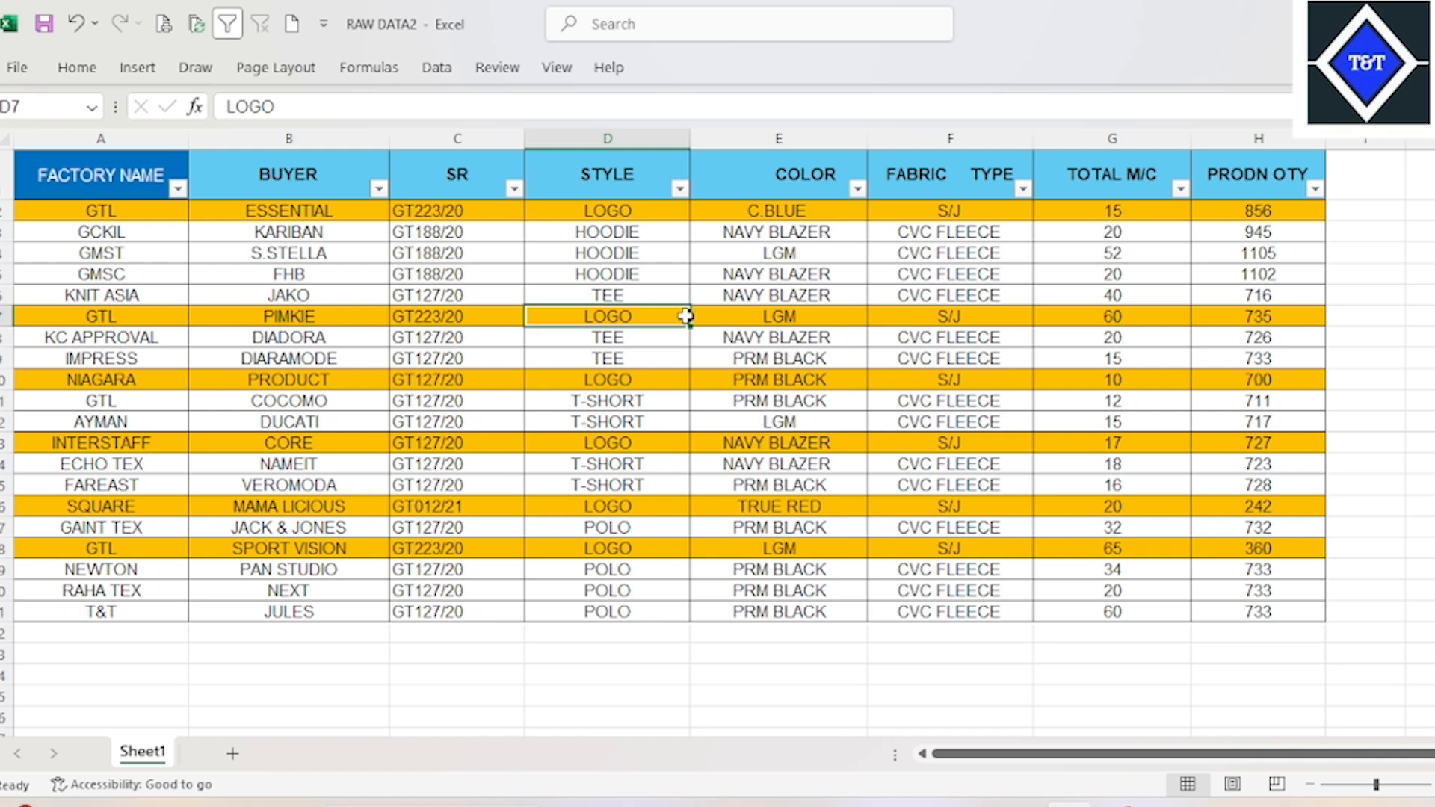
pyautogui.click(819, 439)
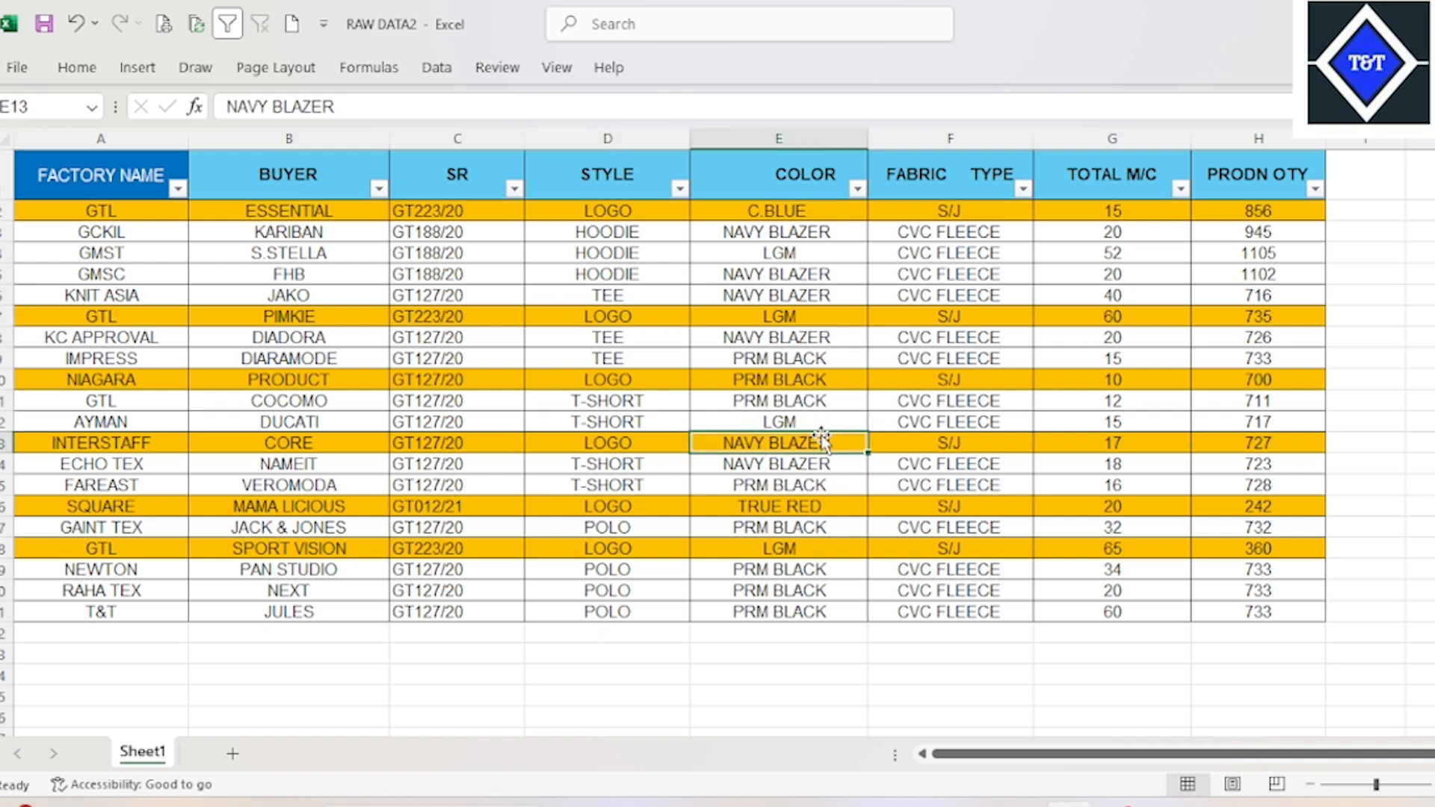